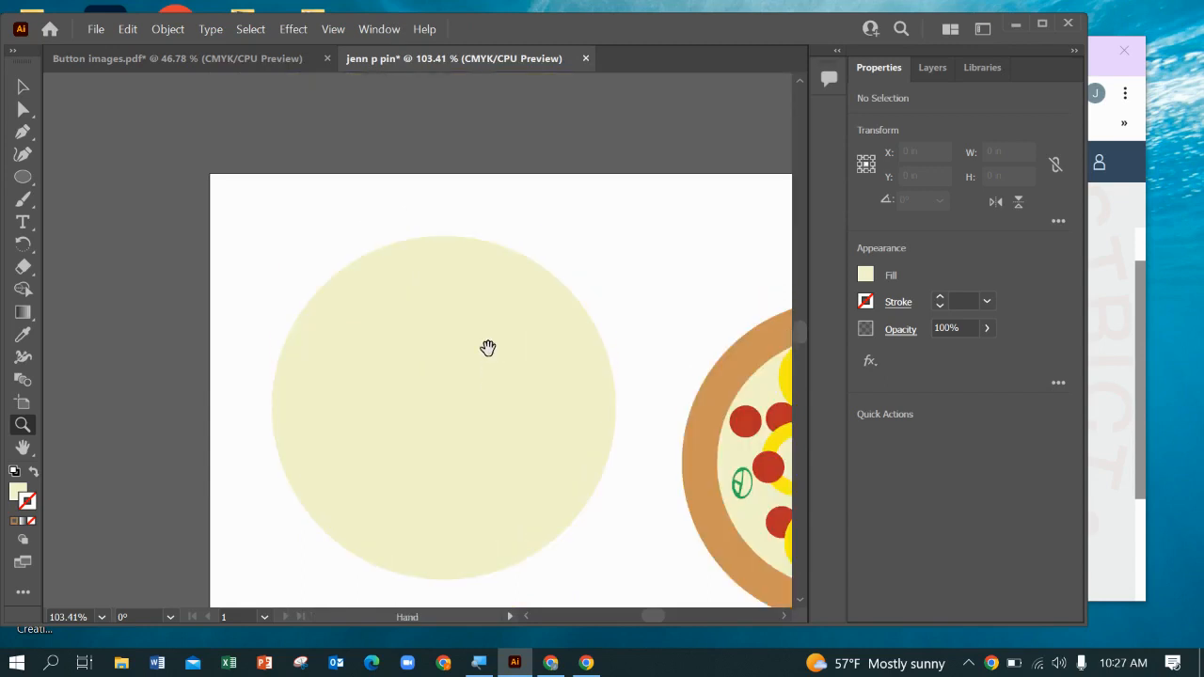
Step: Maximize the application window with the plain cream circle in view and bring up the document's color swatches
{"action": "left_click_drag", "start_coordinate": [488, 351], "coordinate": [417, 267]}
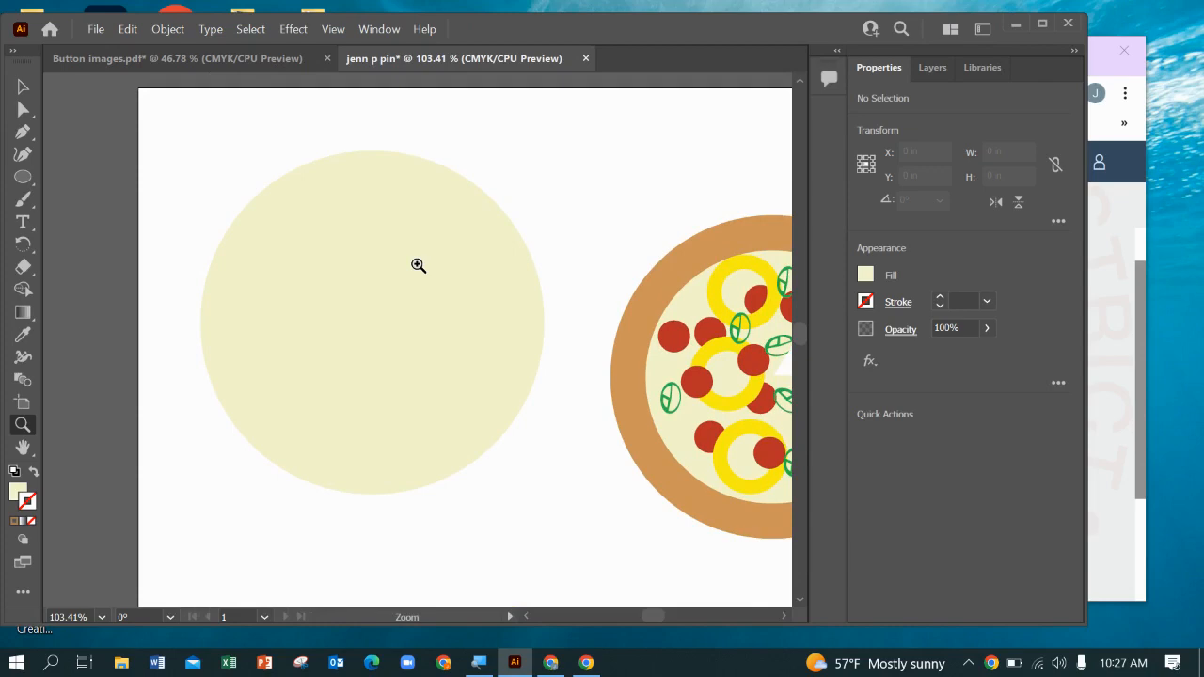
{"action": "left_click", "coordinate": [364, 258]}
{"action": "left_click", "coordinate": [23, 87]}
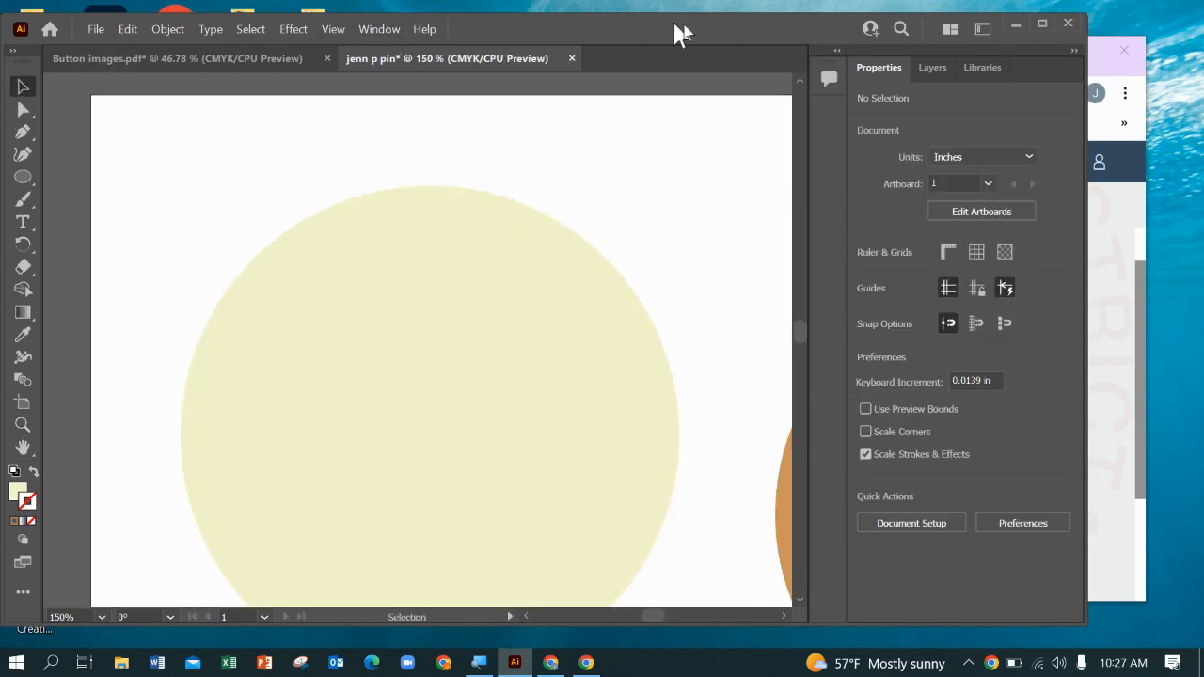
{"action": "left_click", "coordinate": [1042, 24]}
{"action": "left_click", "coordinate": [381, 15]}
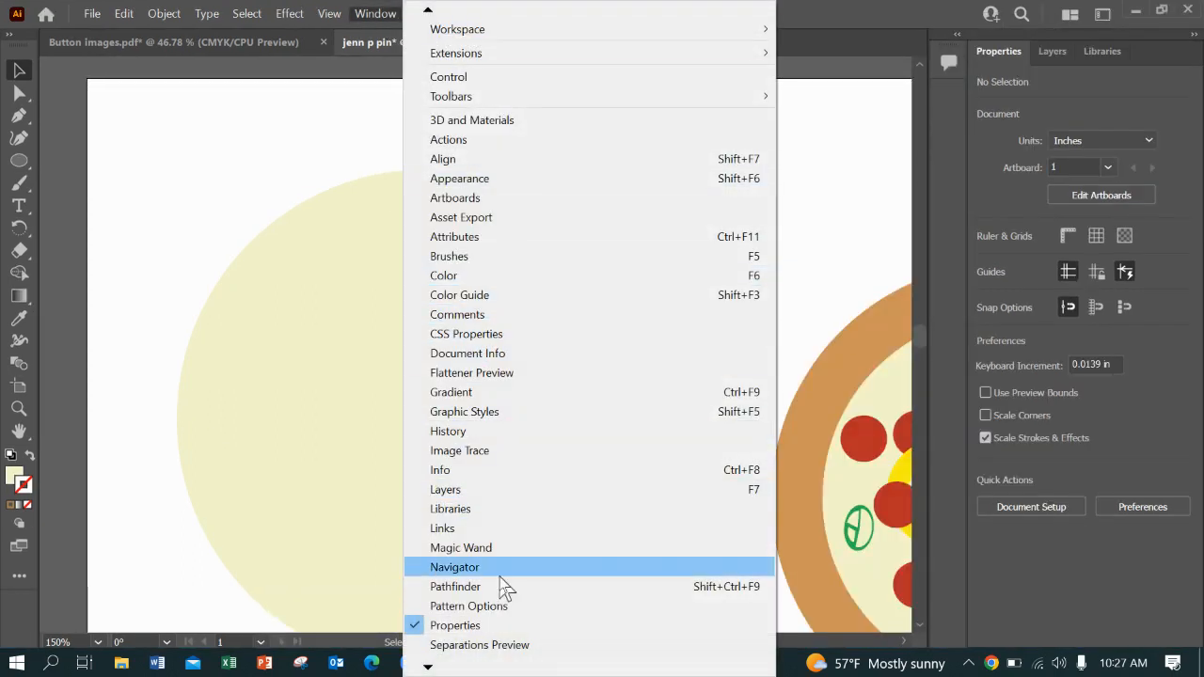
{"action": "mouse_move", "coordinate": [428, 664]}
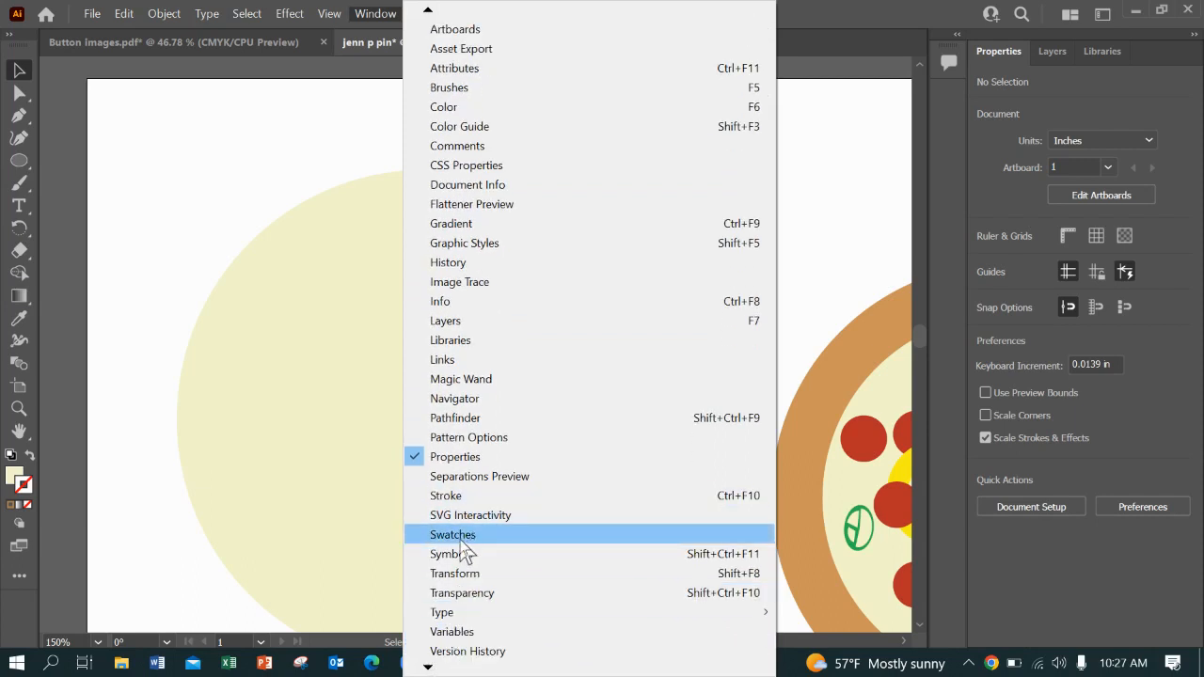
{"action": "left_click", "coordinate": [461, 542]}
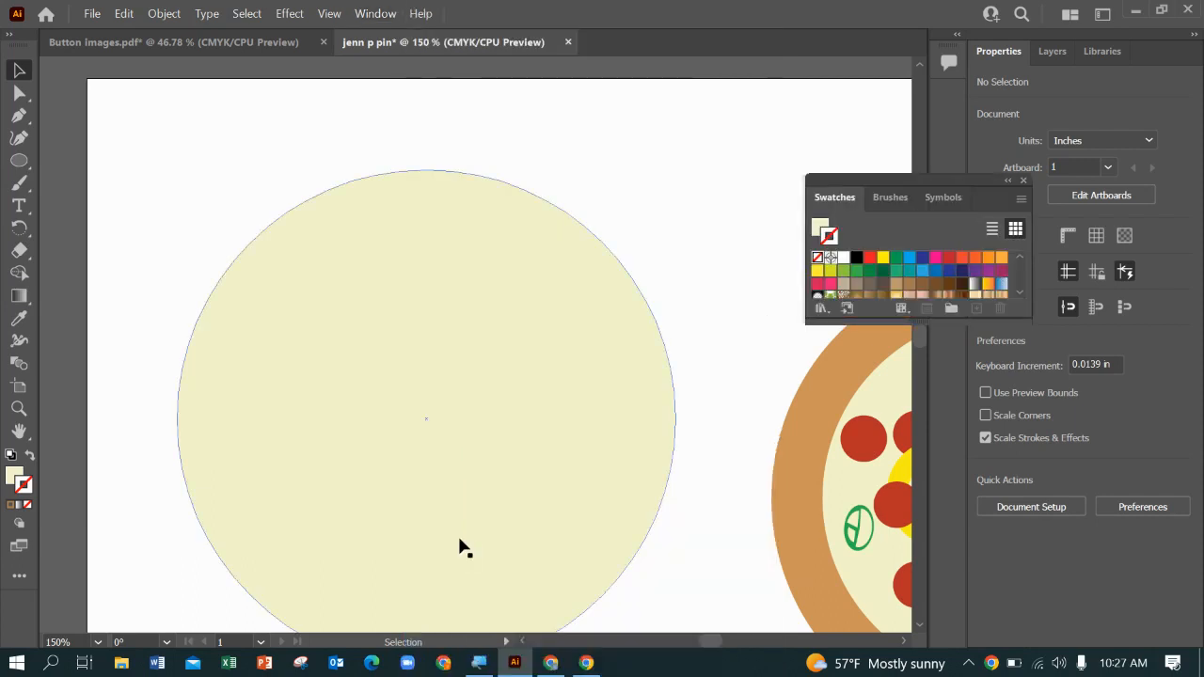
Step: Load the Earthtones library from the gradient swatch collections
{"action": "left_click", "coordinate": [823, 311]}
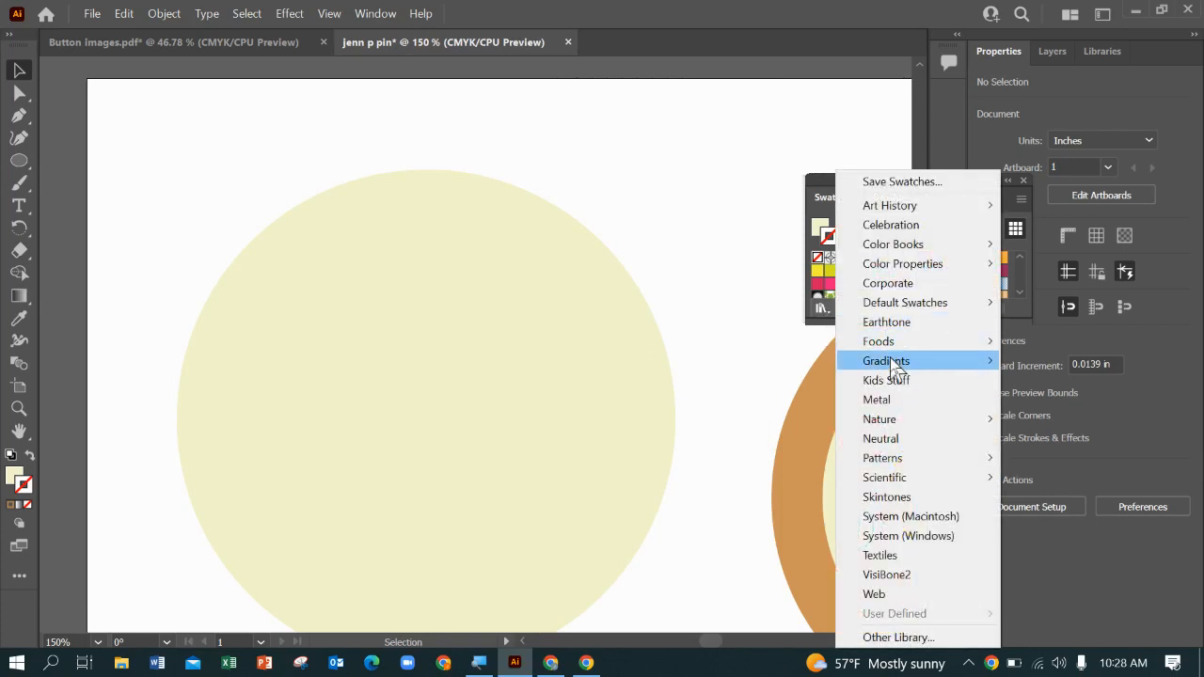
{"action": "mouse_move", "coordinate": [895, 367]}
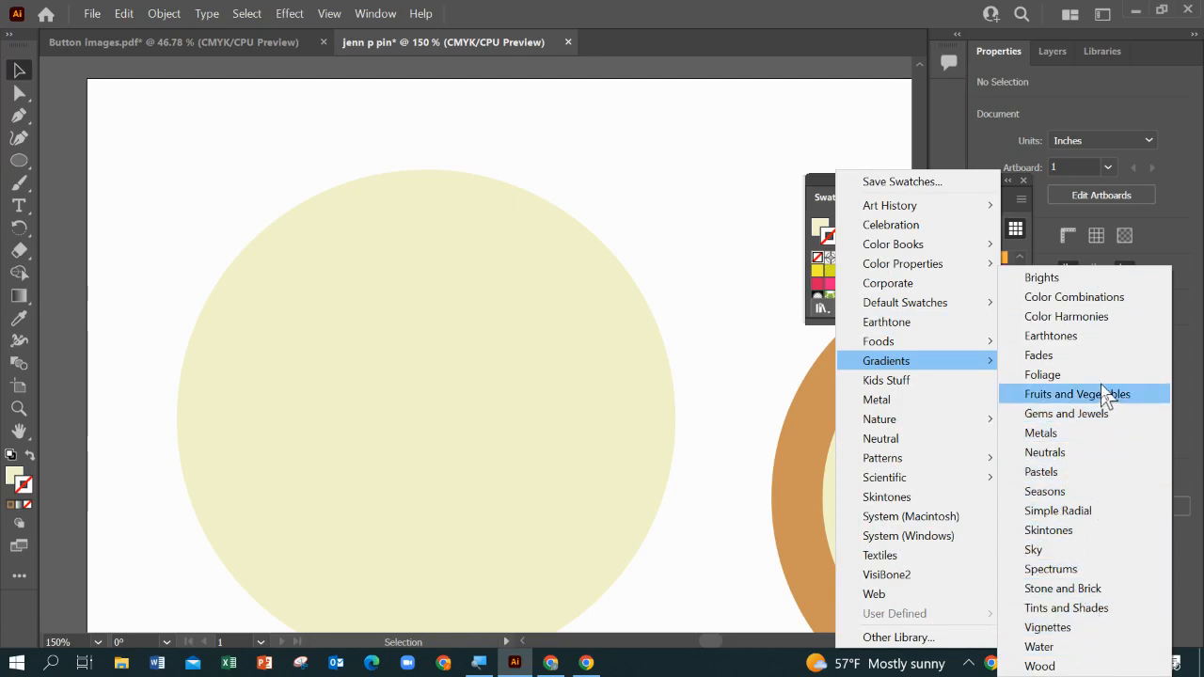
{"action": "left_click", "coordinate": [1110, 346]}
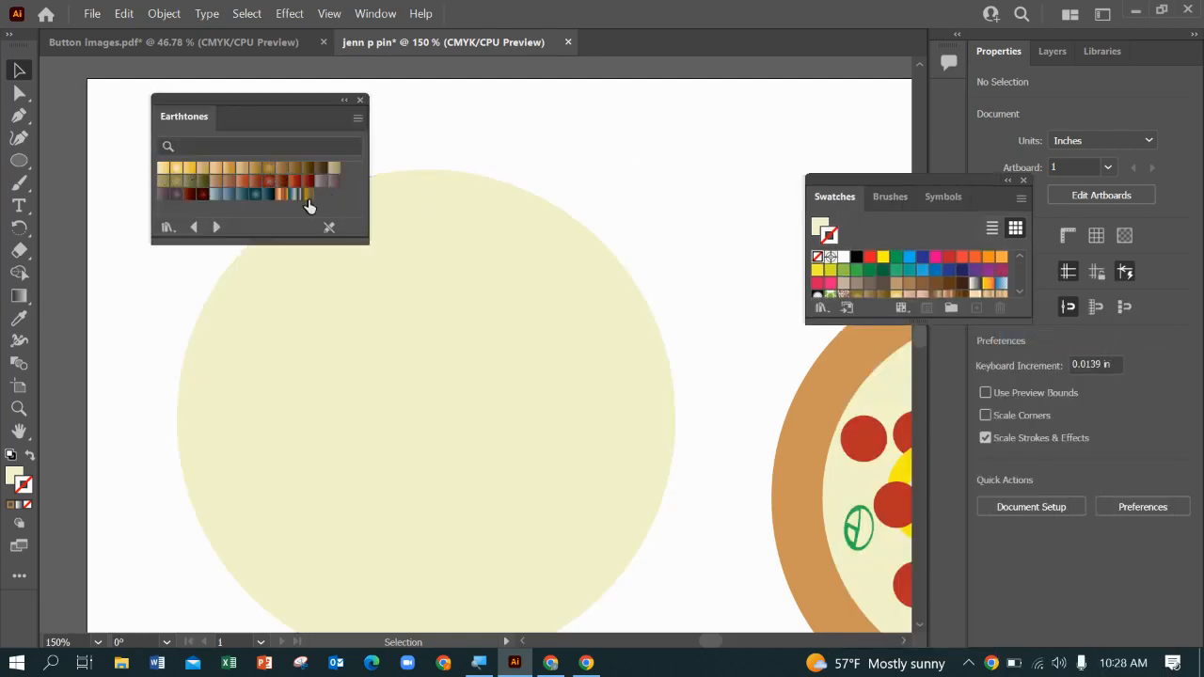
Step: Apply the Earthtone 7 Radial gradient to the outline of the large cream circle
{"action": "left_click", "coordinate": [268, 175]}
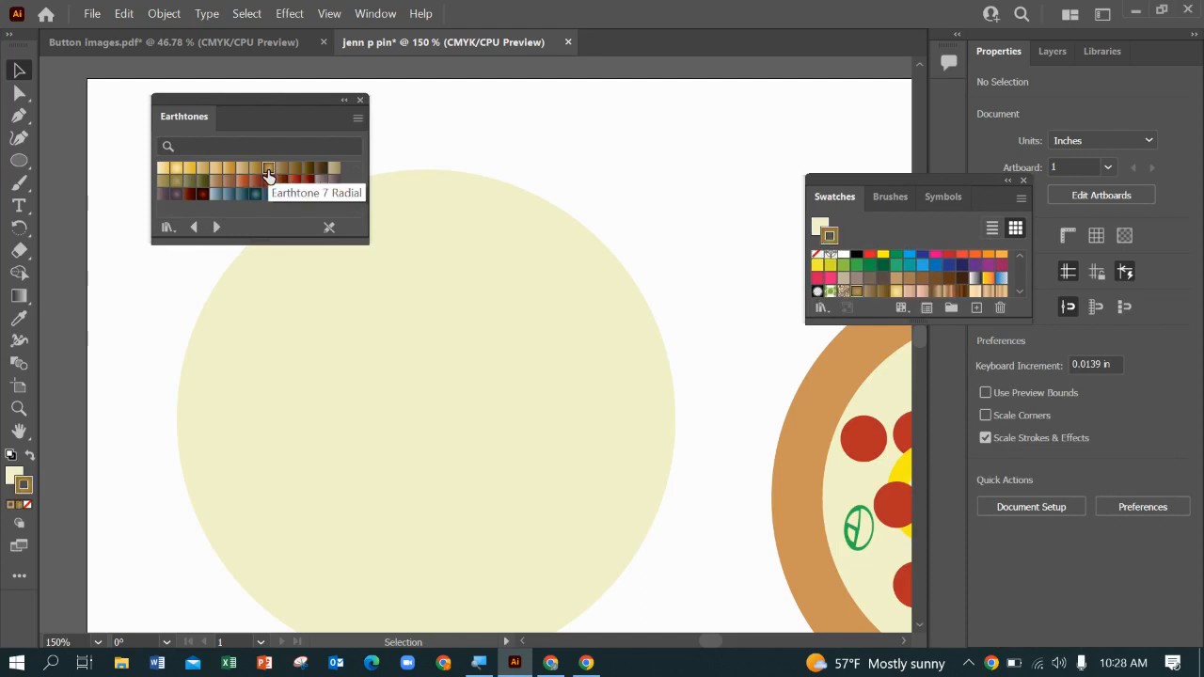
{"action": "left_click", "coordinate": [268, 348]}
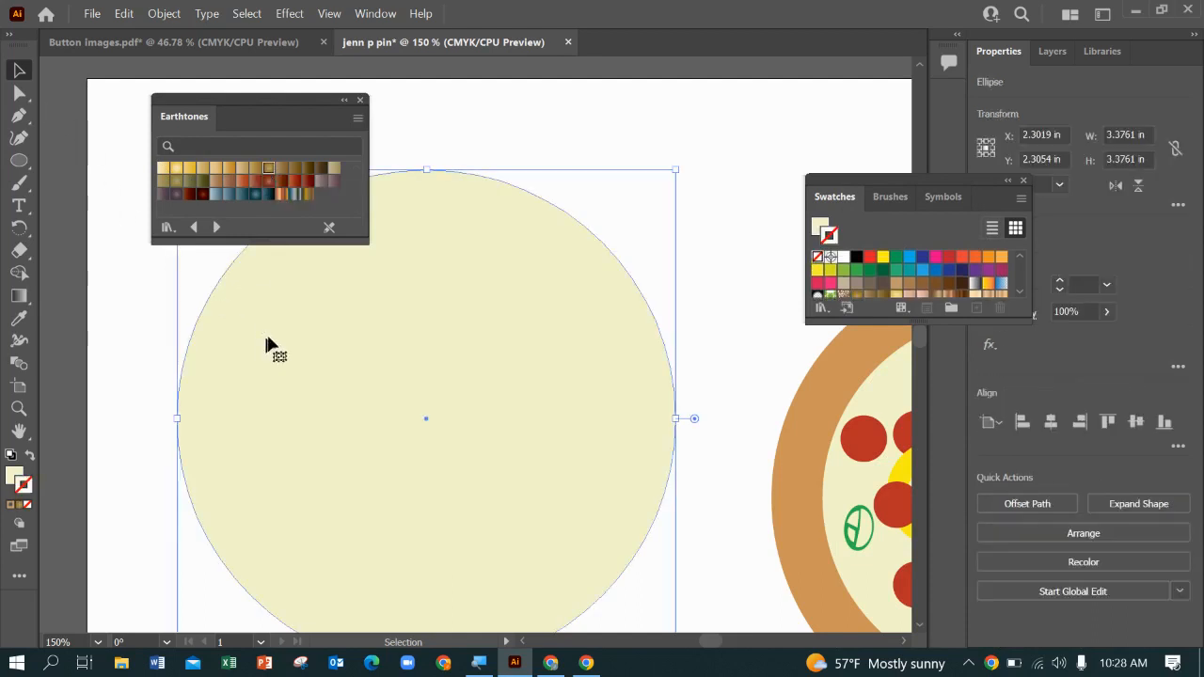
{"action": "left_click", "coordinate": [268, 170]}
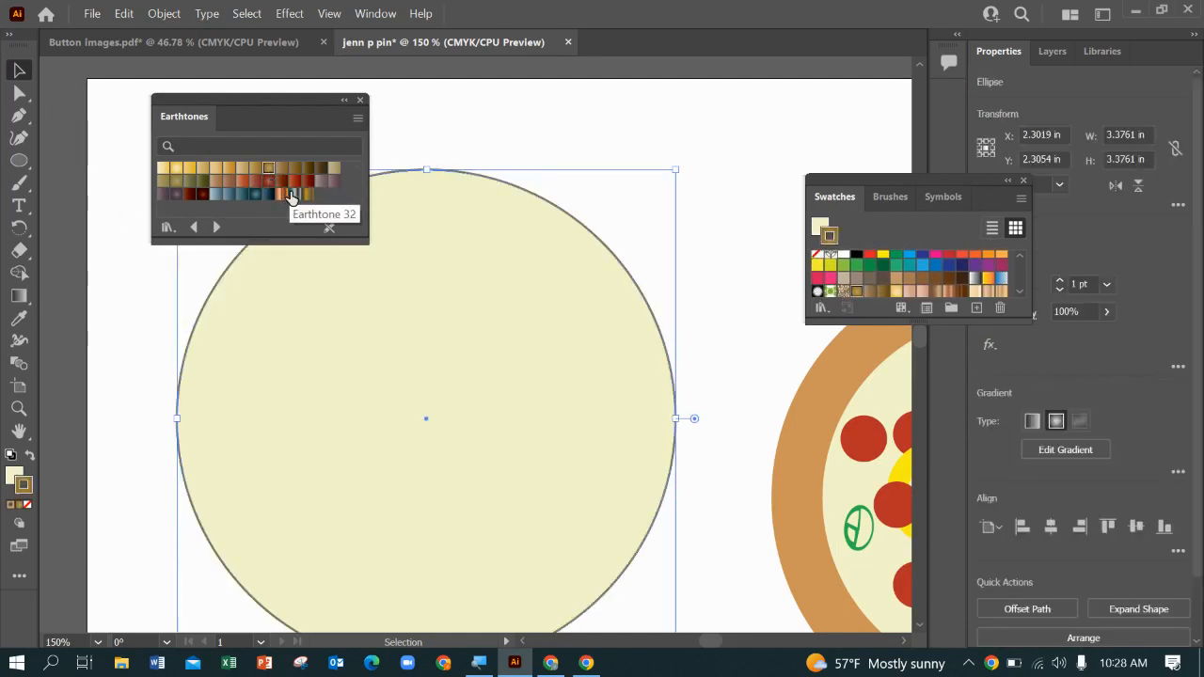
Step: Try several Earthtones gradients as the circle's fill, settle on the light tan to golden linear one, and put away the color and swatch controls
{"action": "left_click", "coordinate": [12, 487]}
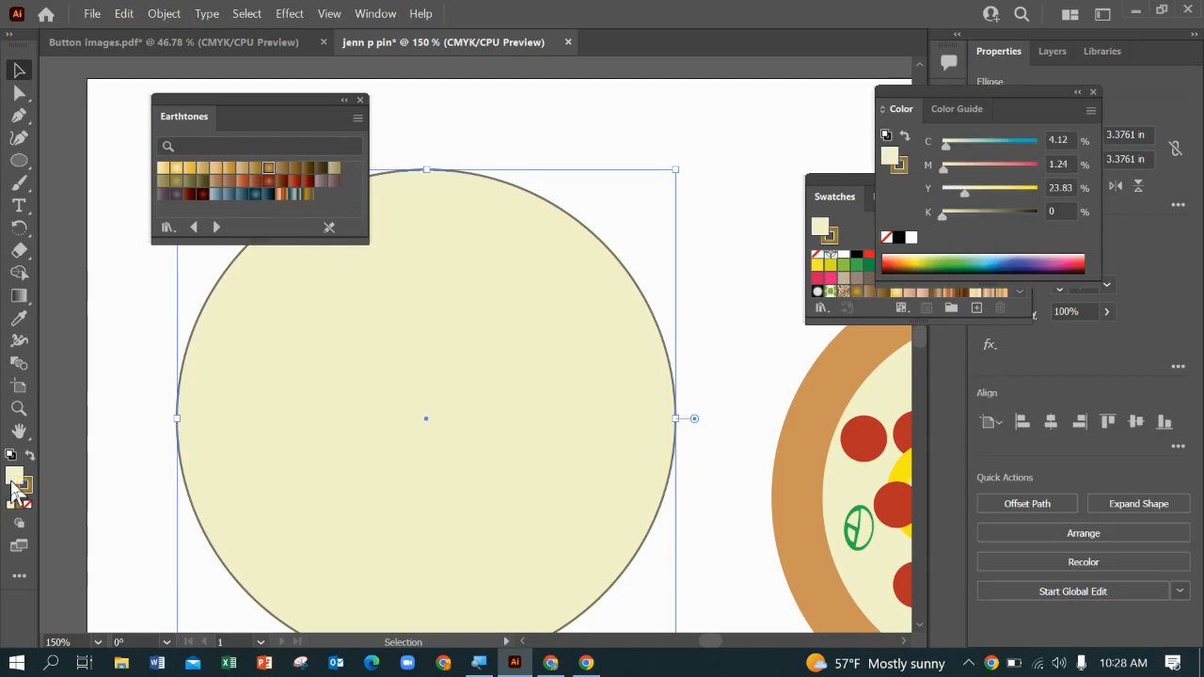
{"action": "left_click", "coordinate": [256, 196]}
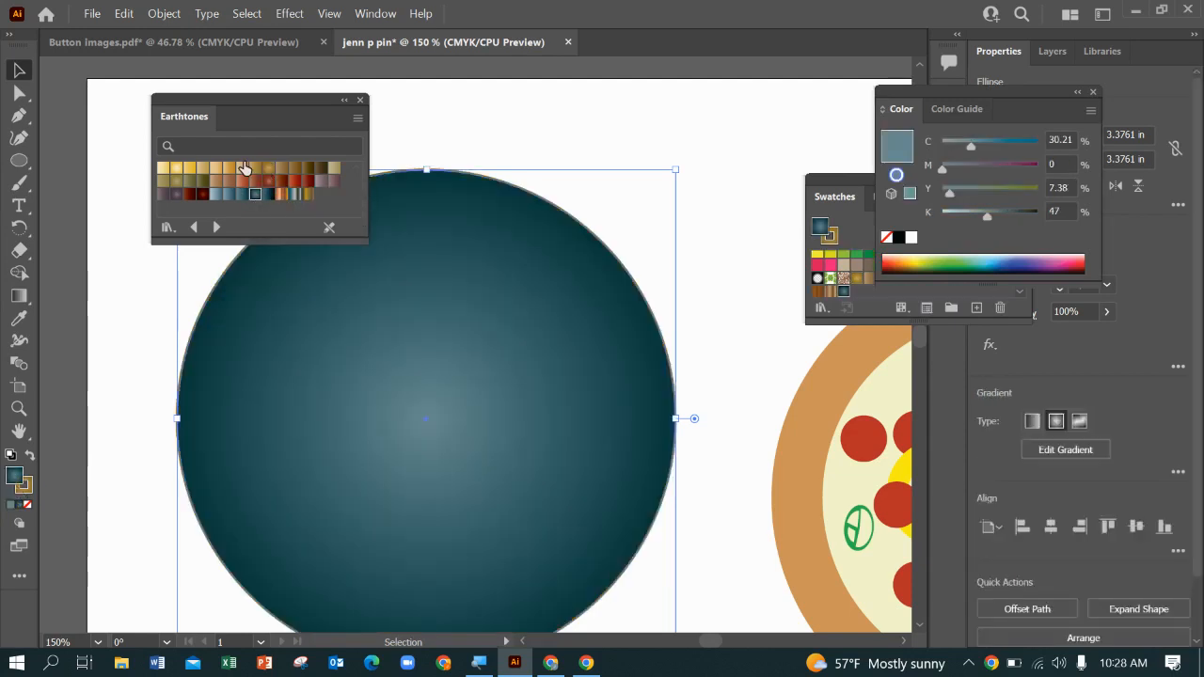
{"action": "left_click", "coordinate": [270, 169]}
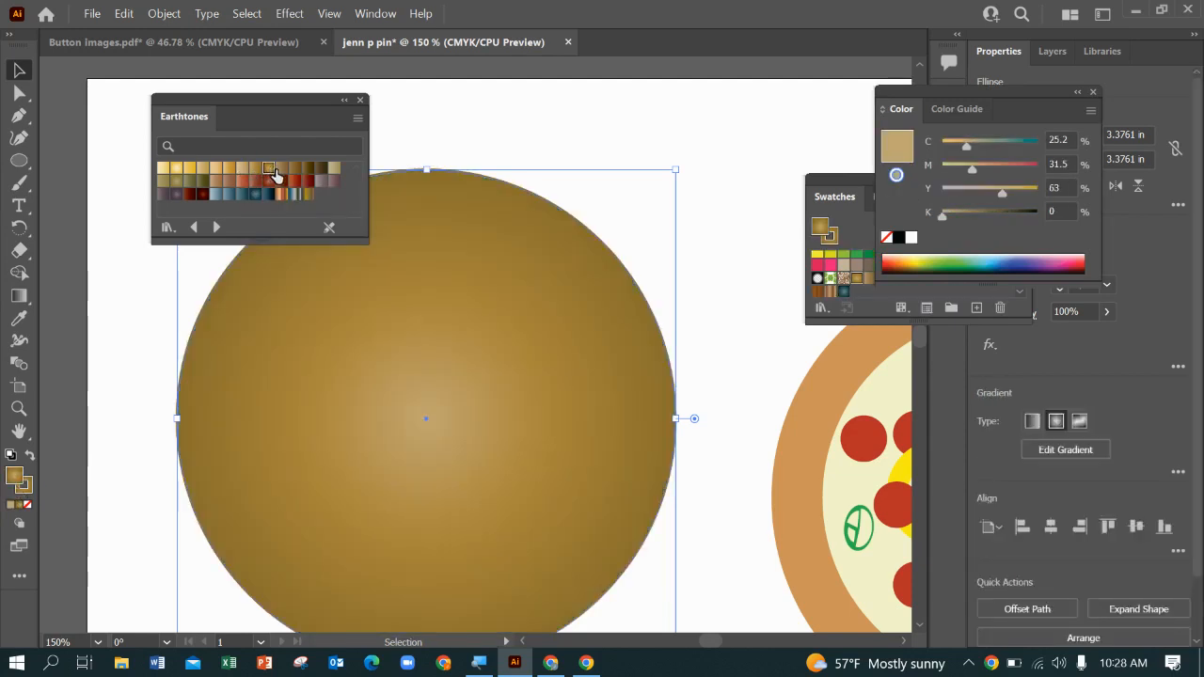
{"action": "left_click", "coordinate": [295, 170]}
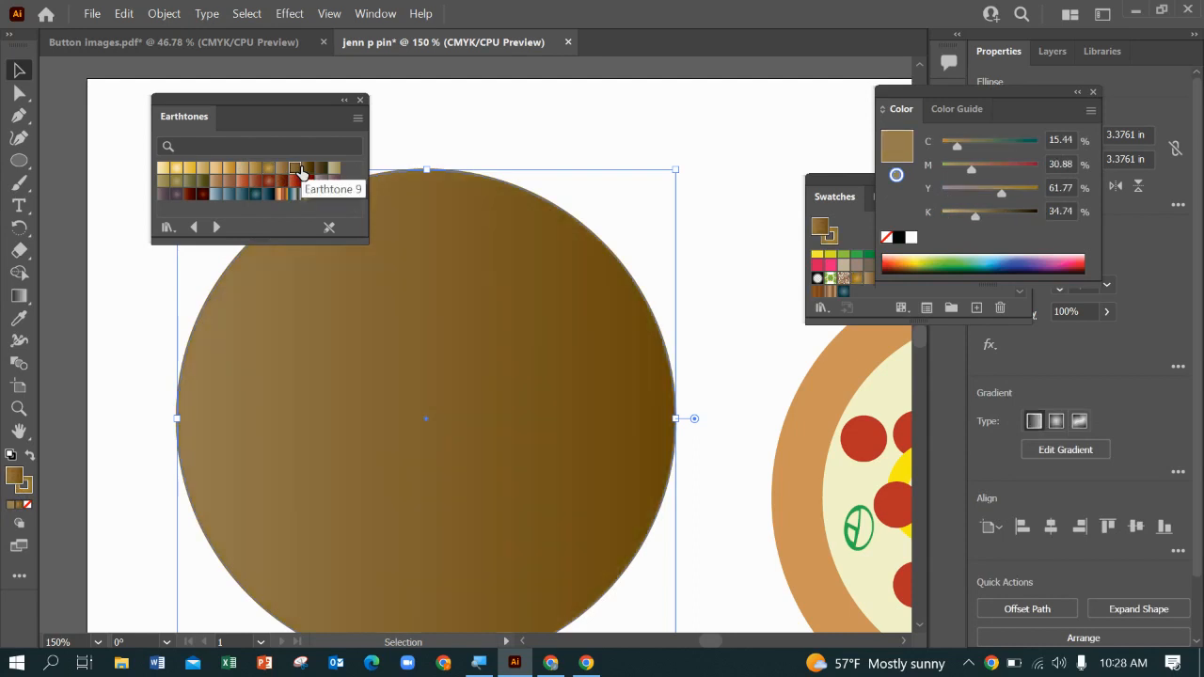
{"action": "left_click", "coordinate": [244, 171]}
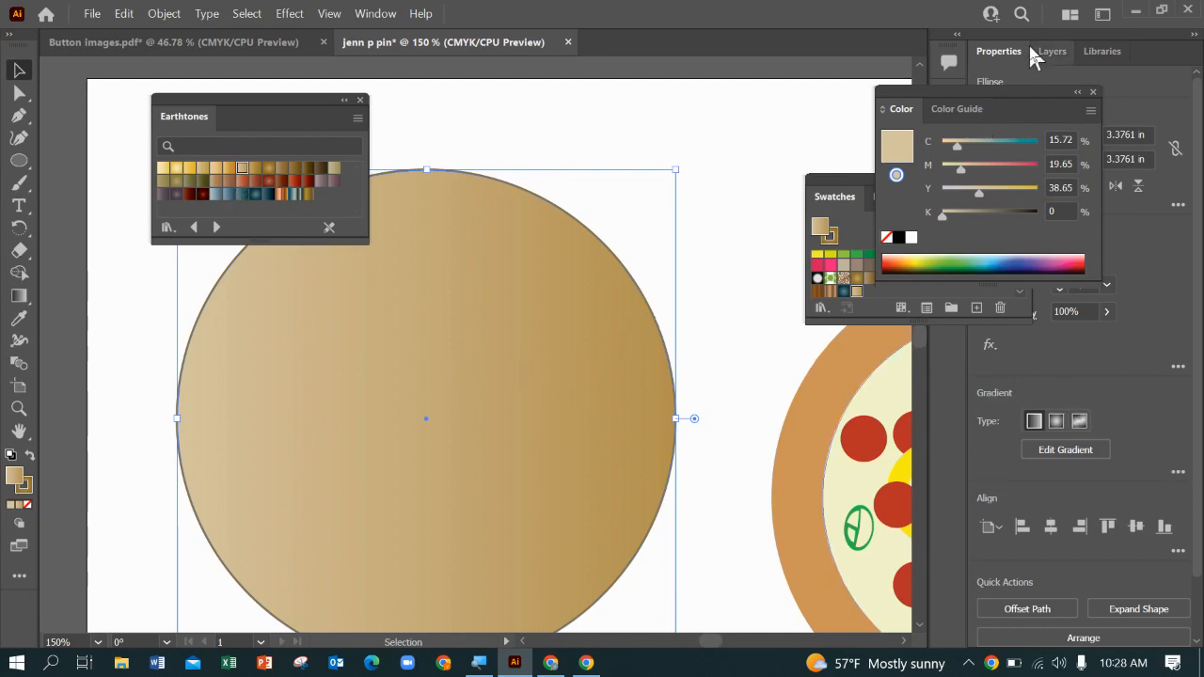
{"action": "left_click", "coordinate": [1093, 92]}
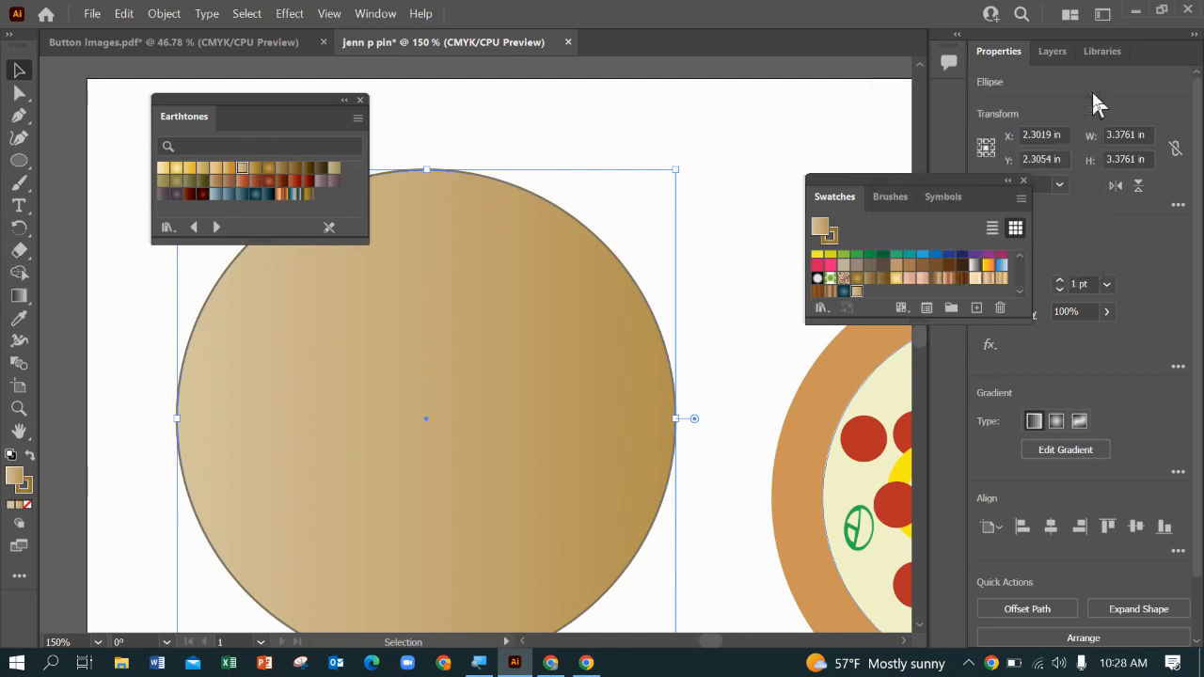
{"action": "left_click", "coordinate": [1021, 174]}
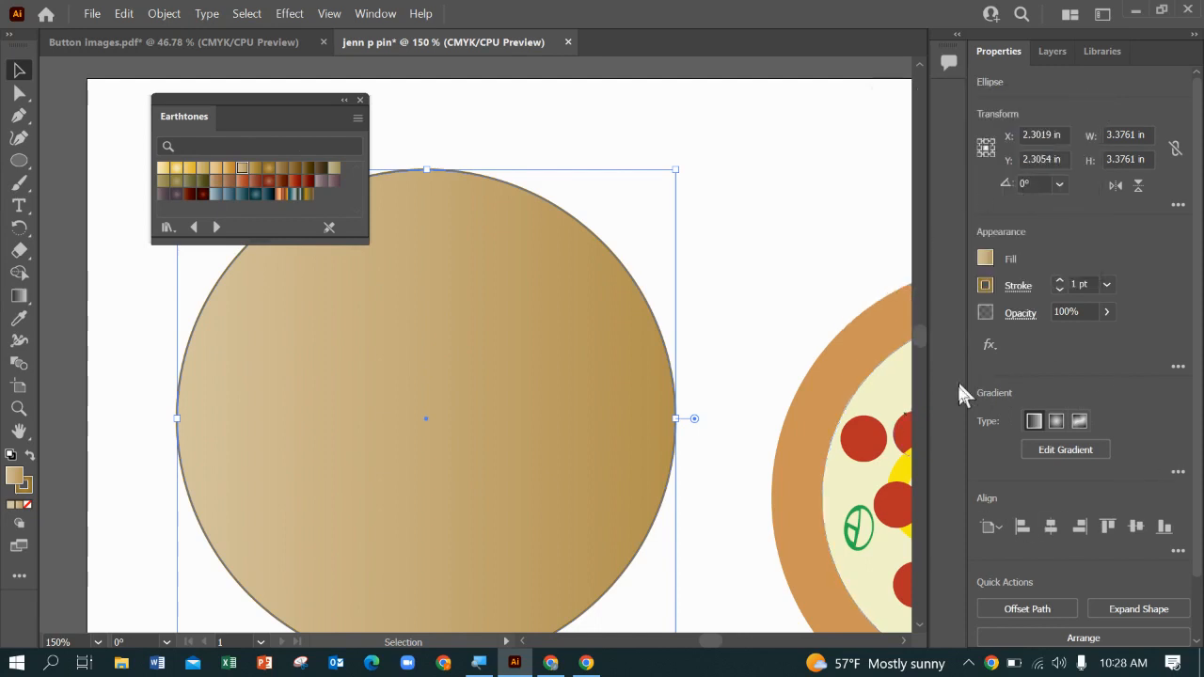
Step: Display the full gradient settings for the circle's fill and place them beside the circle
{"action": "left_click", "coordinate": [1178, 471]}
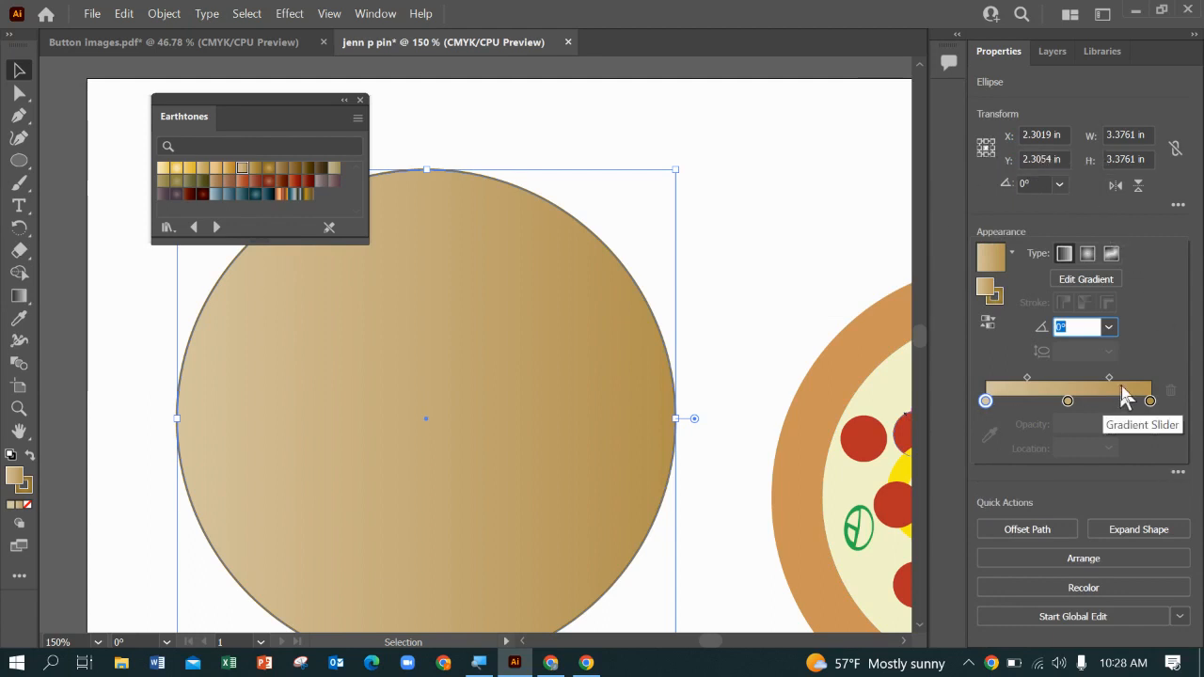
{"action": "left_click", "coordinate": [381, 16]}
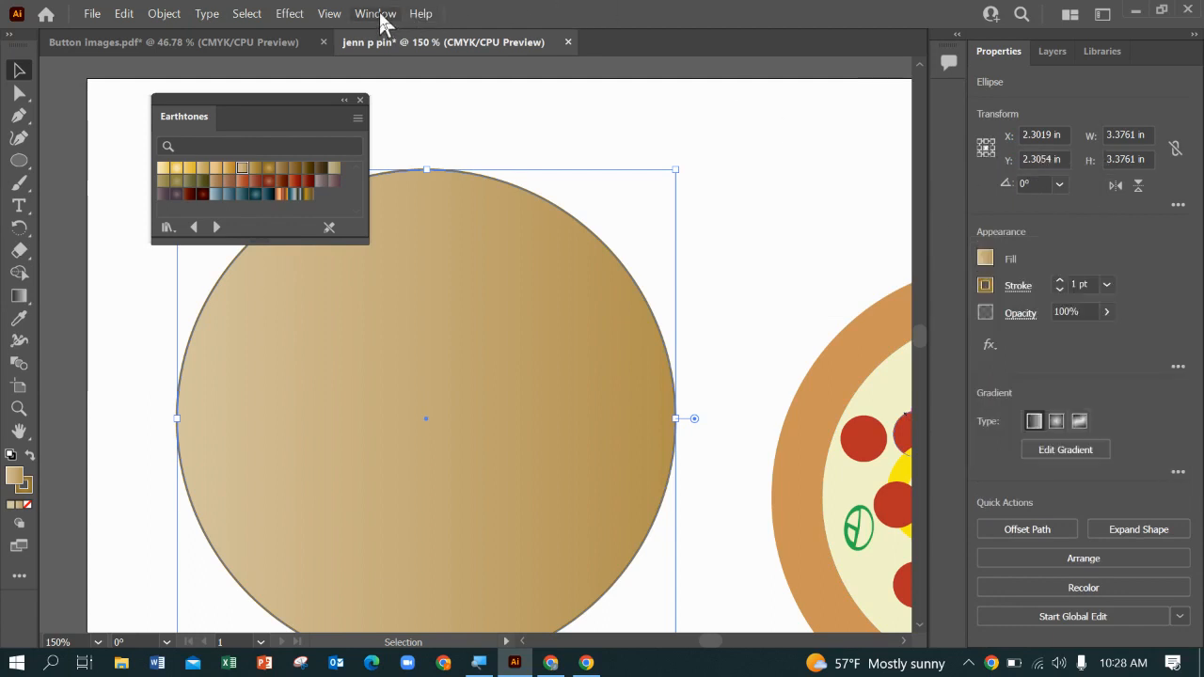
{"action": "left_click", "coordinate": [376, 14]}
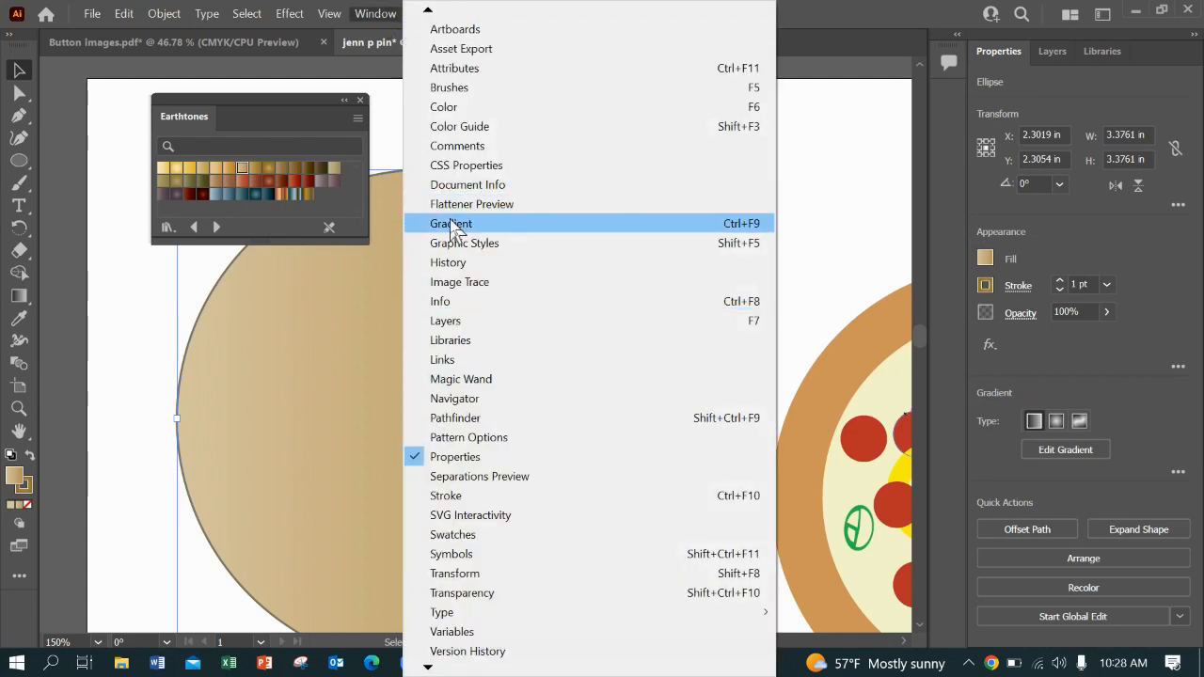
{"action": "left_click", "coordinate": [712, 226]}
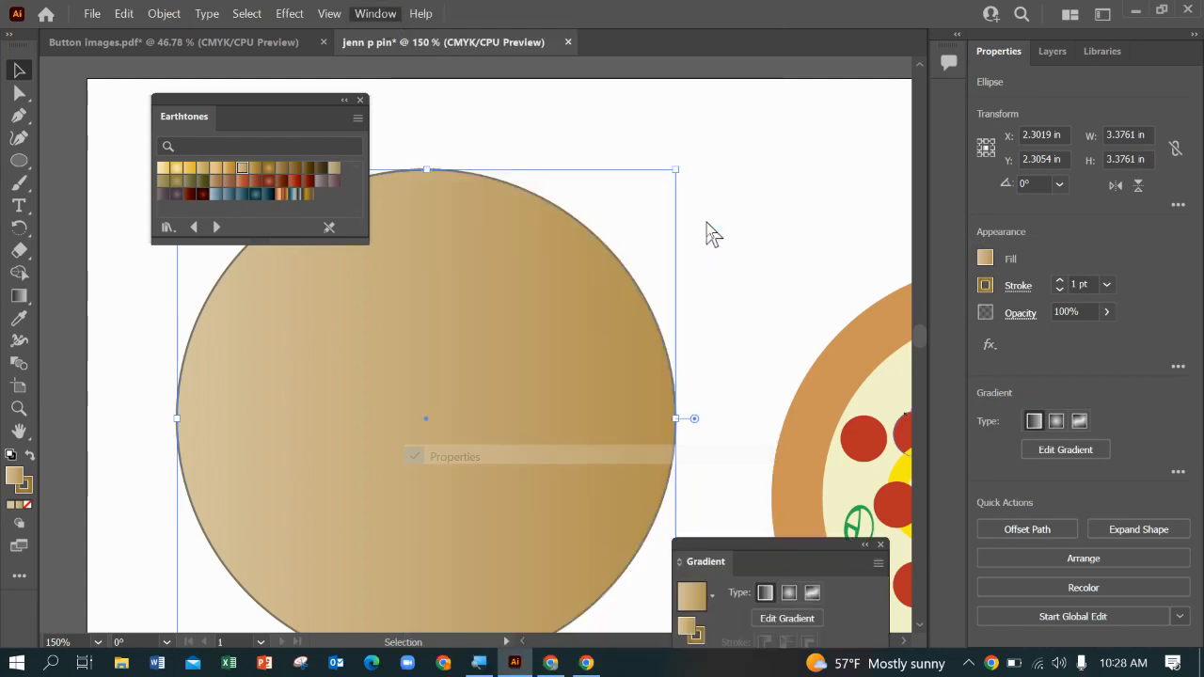
{"action": "left_click_drag", "start_coordinate": [794, 546], "coordinate": [819, 177]}
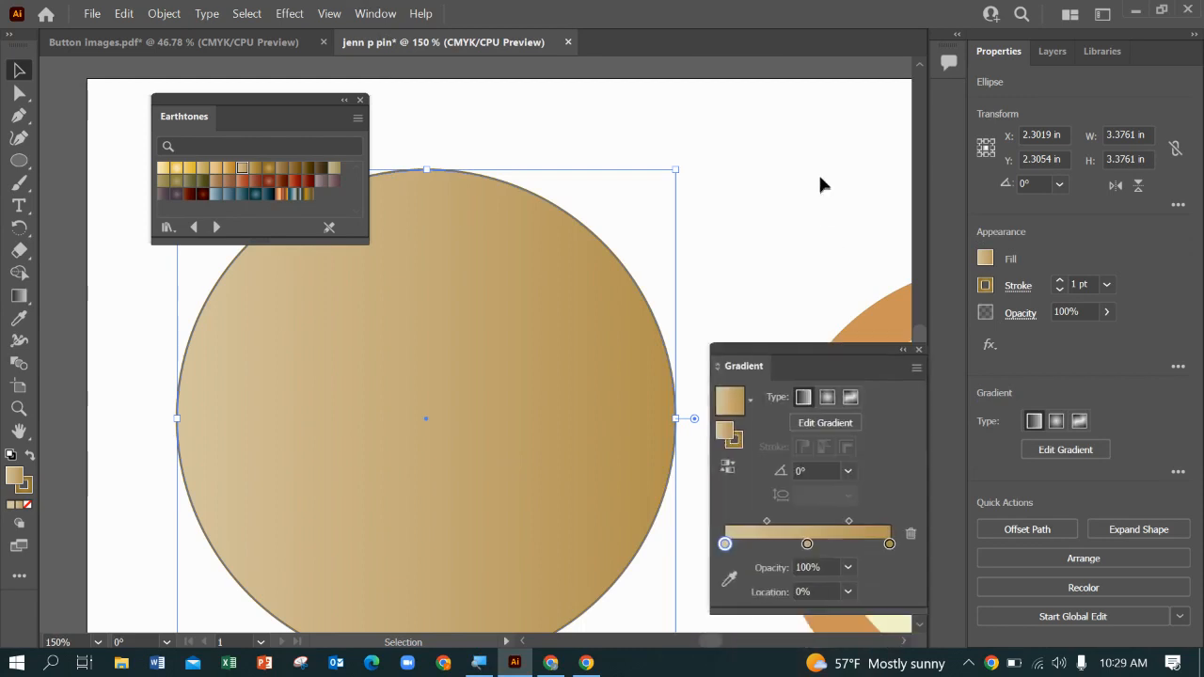
{"action": "left_click_drag", "start_coordinate": [819, 353], "coordinate": [809, 118]}
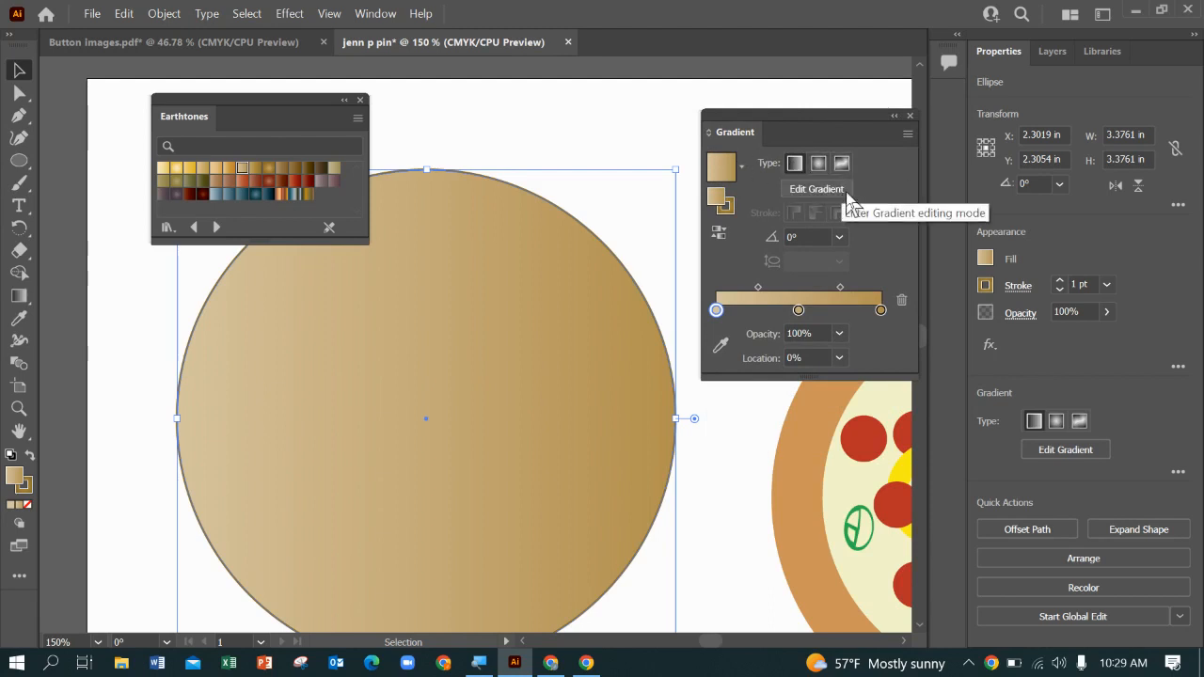
Step: Make the circle's fill a radial gradient with the light tan at the center and the darker gold at the edge
{"action": "left_click", "coordinate": [720, 236]}
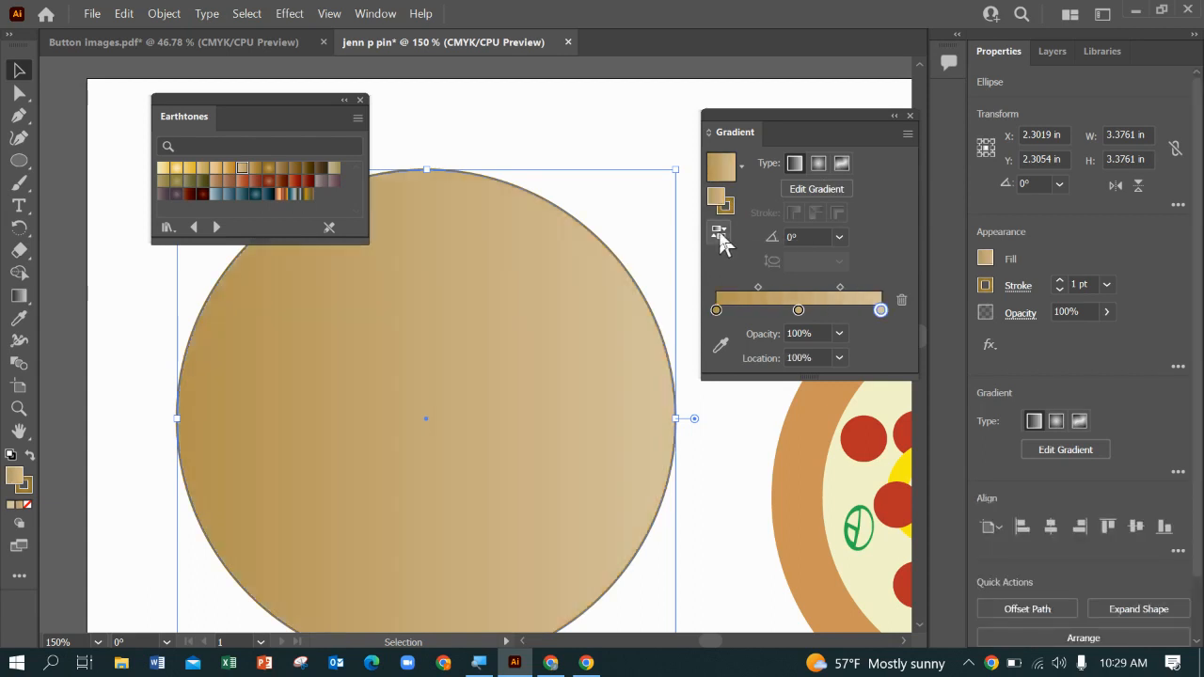
{"action": "left_click", "coordinate": [817, 166]}
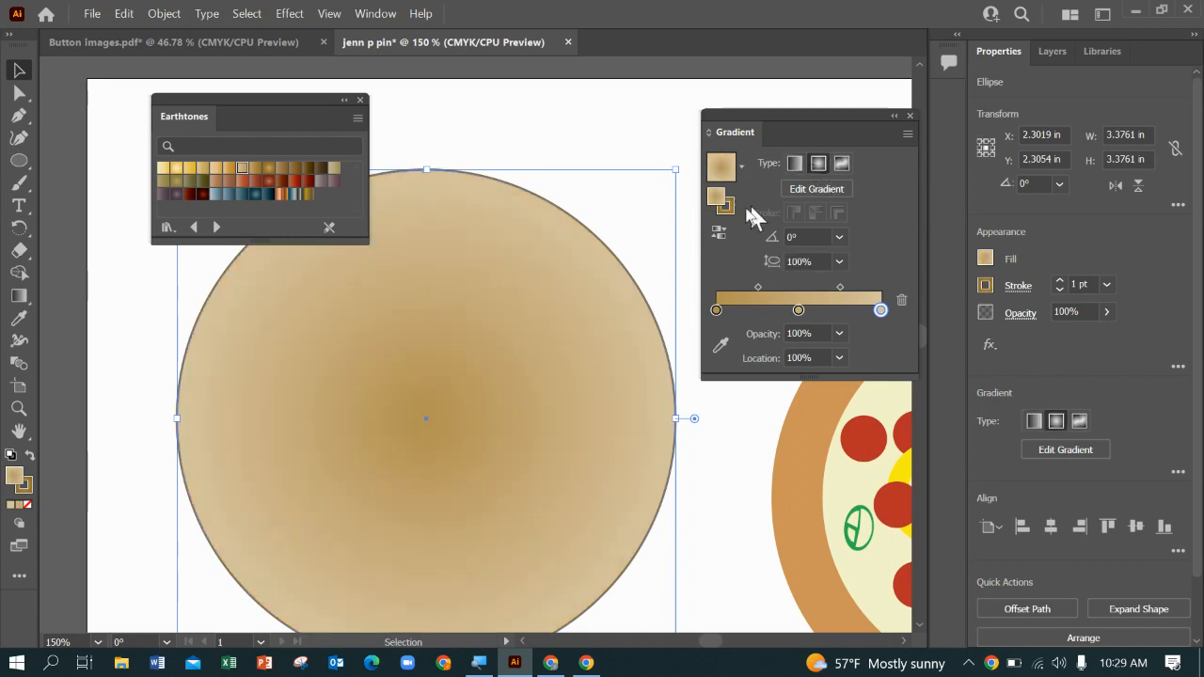
{"action": "left_click", "coordinate": [720, 234]}
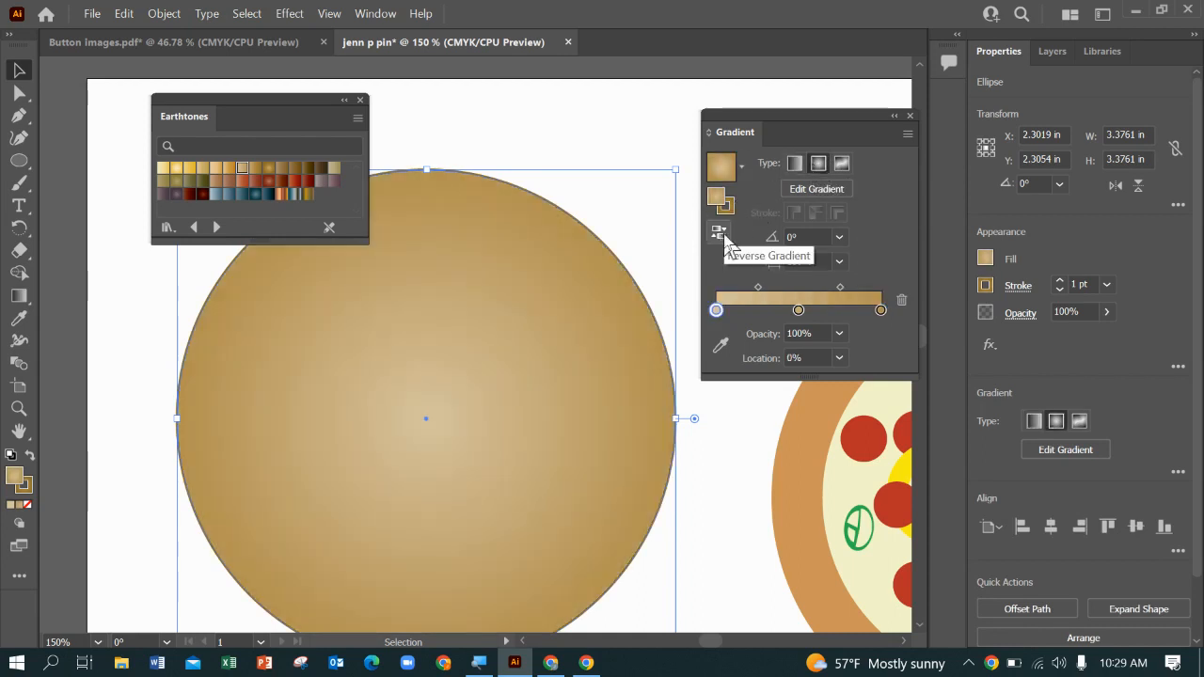
Step: Rotate the circle's radial gradient to about 47.5° and shift its first two color stops to about 28% and 67%
{"action": "left_click", "coordinate": [817, 189]}
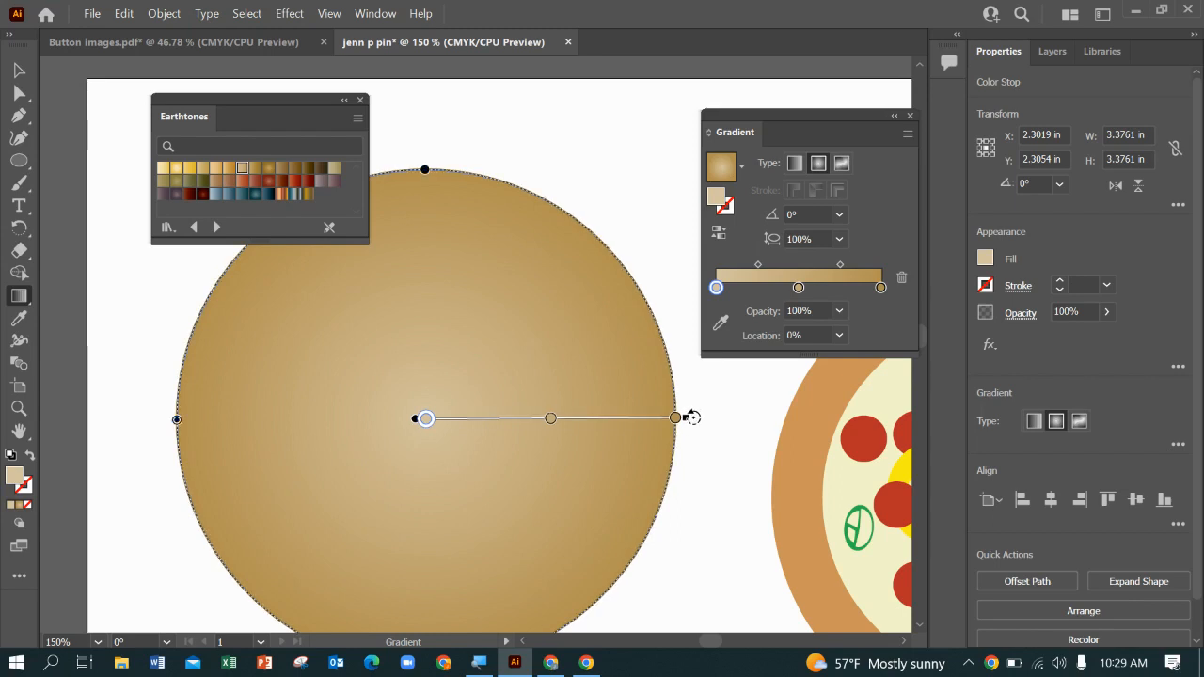
{"action": "left_click_drag", "start_coordinate": [692, 417], "coordinate": [630, 196]}
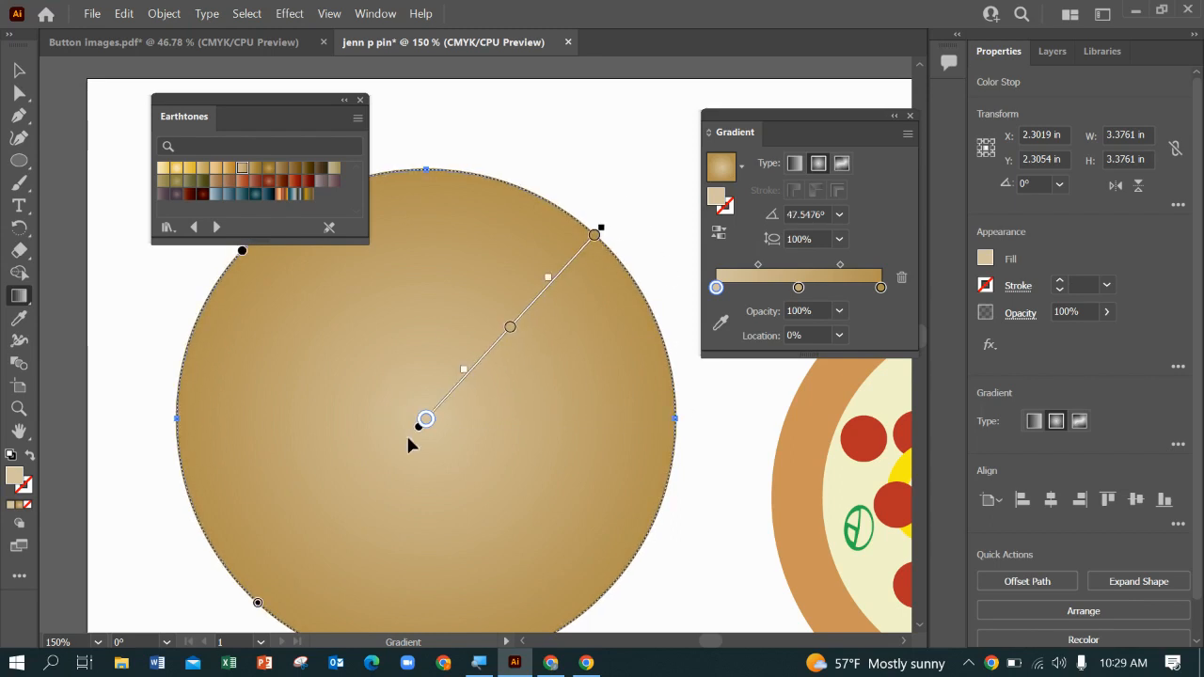
{"action": "left_click_drag", "start_coordinate": [428, 421], "coordinate": [538, 297]}
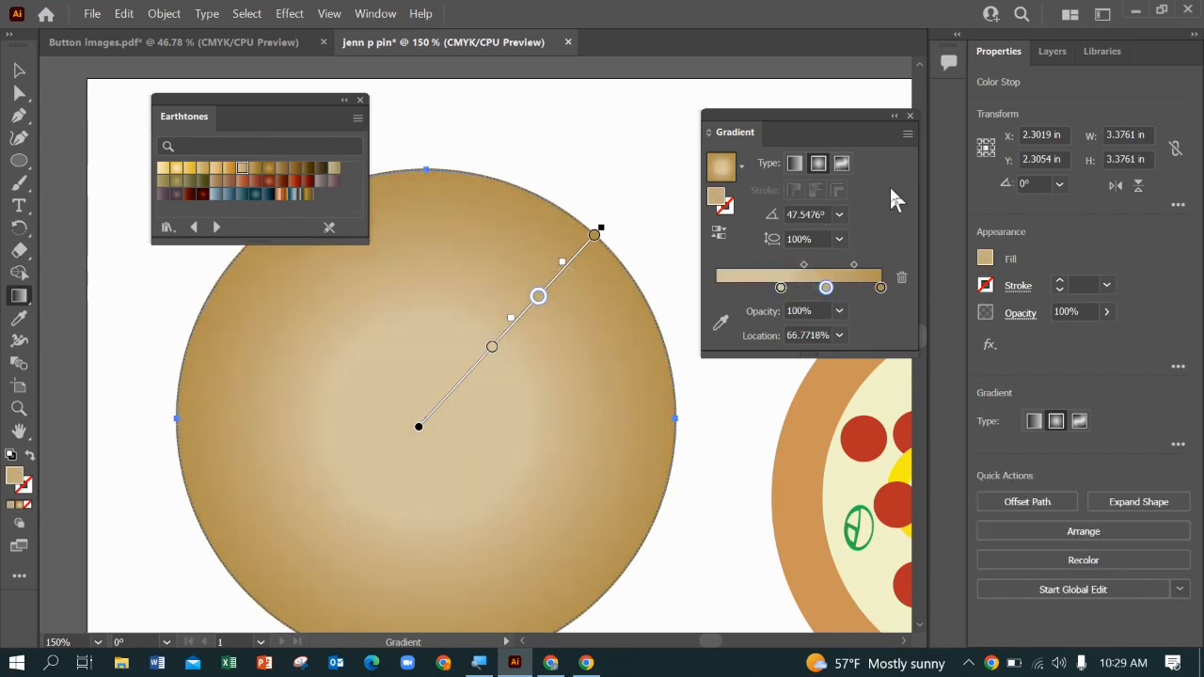
{"action": "left_click", "coordinate": [781, 289]}
{"action": "left_click_drag", "start_coordinate": [781, 289], "coordinate": [764, 288]}
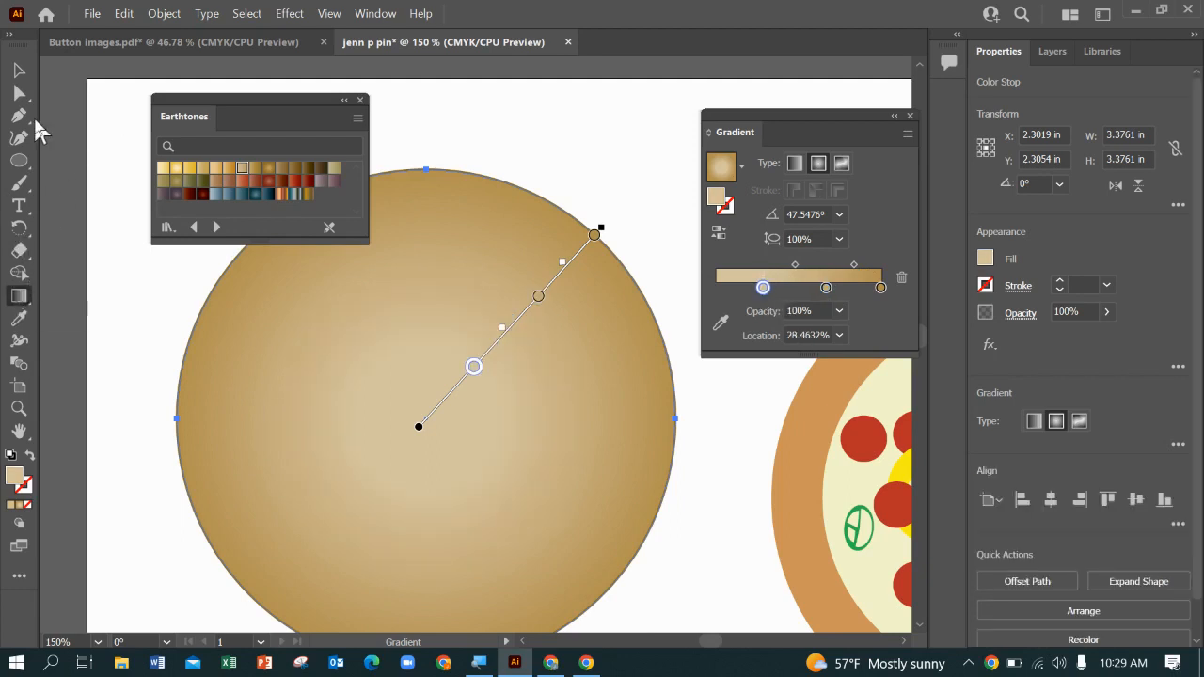
Step: Move the gradient's lightest color stop to about 3% and add another color stop on the gradient line at about 45%
{"action": "left_click", "coordinate": [19, 72]}
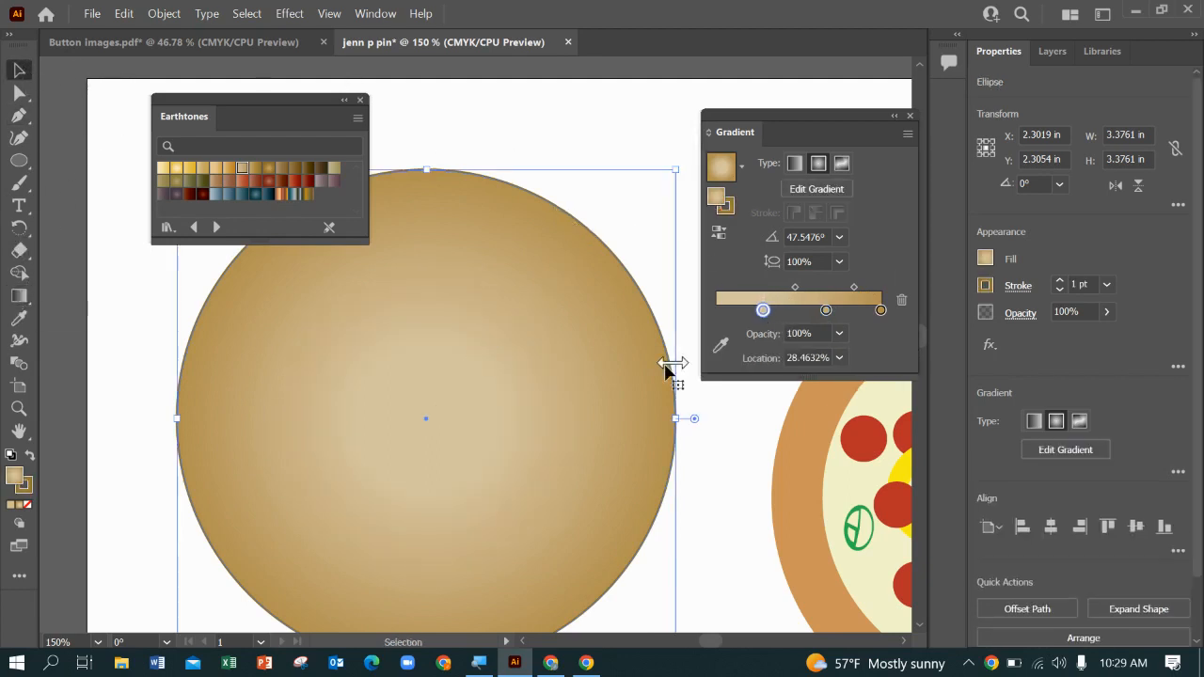
{"action": "left_click_drag", "start_coordinate": [763, 311], "coordinate": [721, 311]}
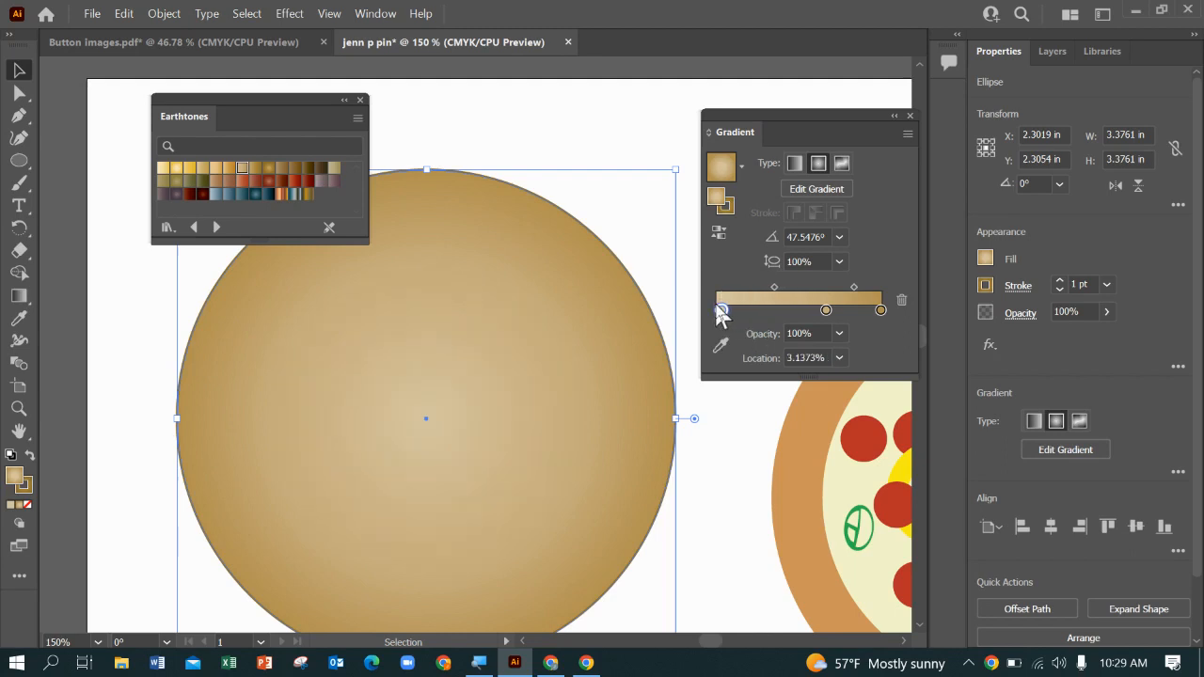
{"action": "left_click", "coordinate": [18, 300]}
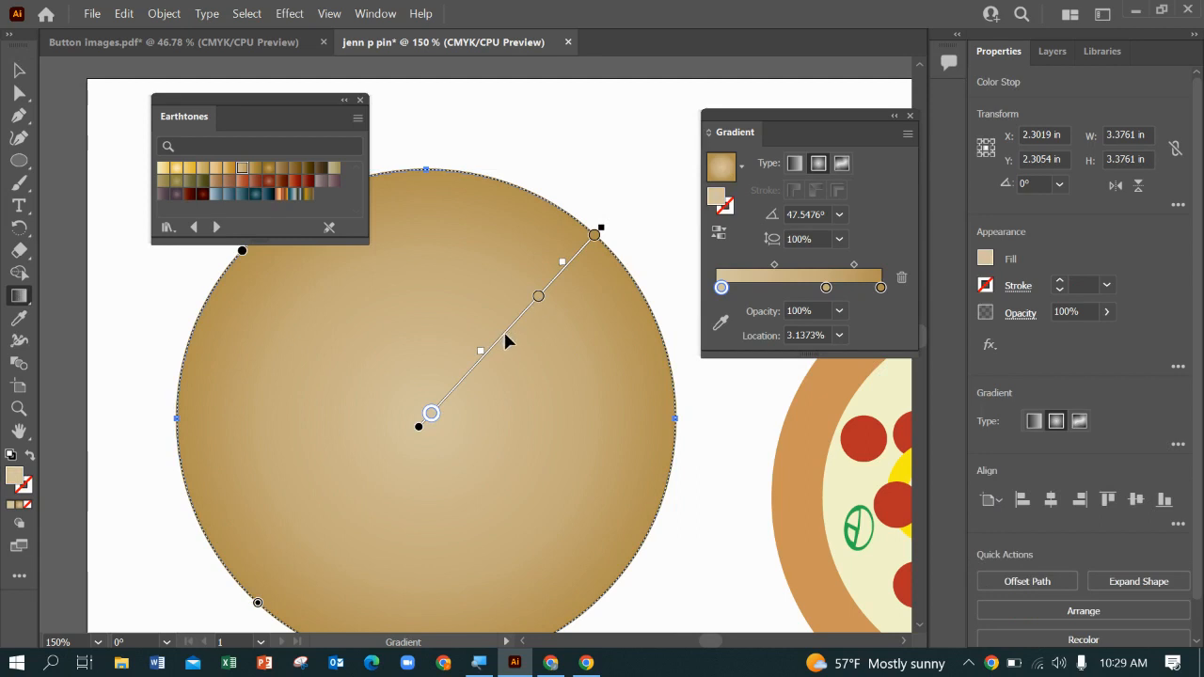
{"action": "left_click", "coordinate": [502, 337]}
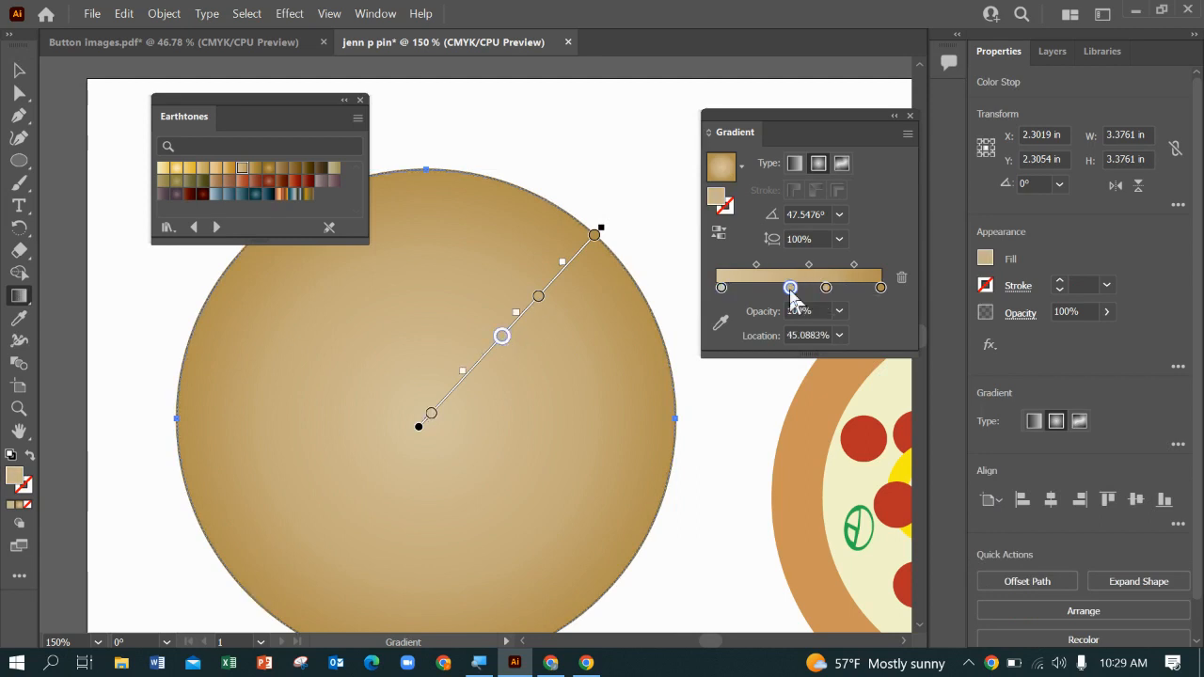
Step: Recolor the circle gradient's color stop at about 45% to green using the color spectrum
{"action": "double_click", "coordinate": [791, 288]}
{"action": "left_click", "coordinate": [749, 477]}
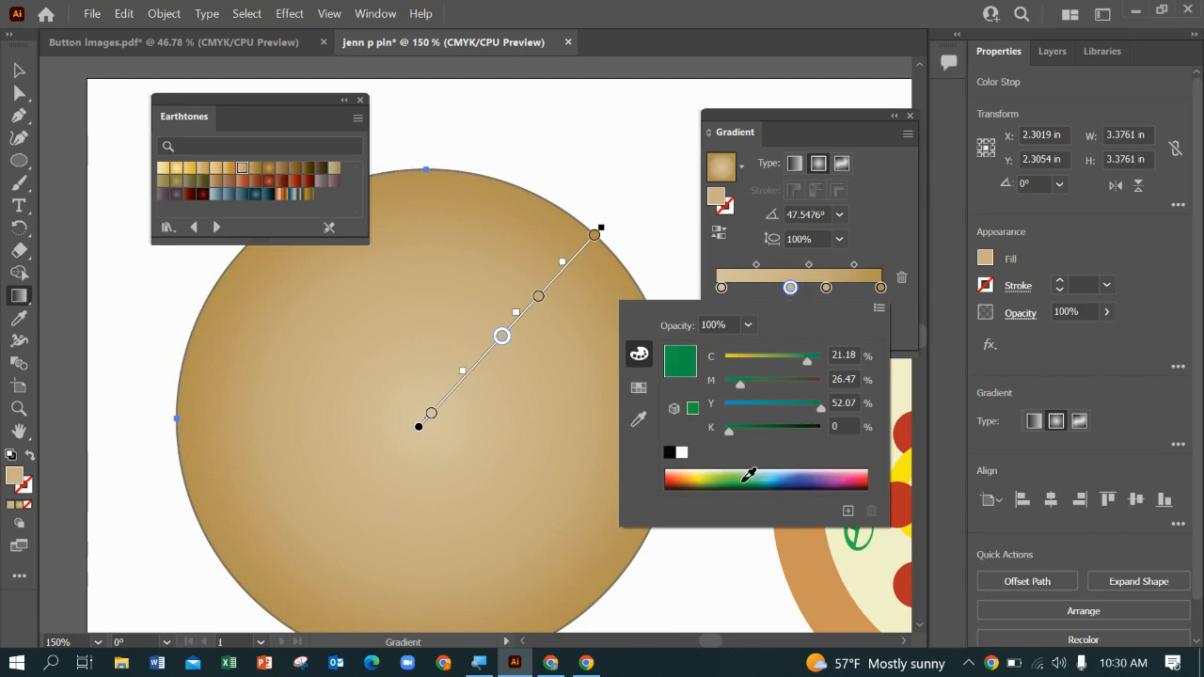
{"action": "left_click", "coordinate": [886, 208]}
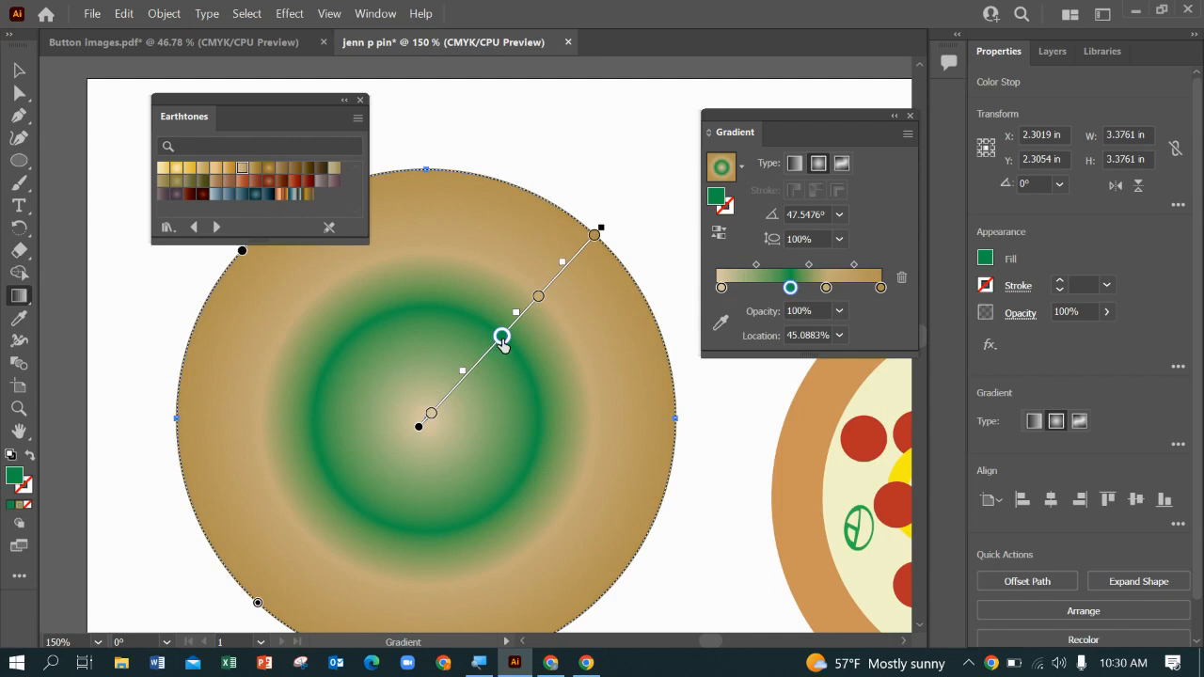
Step: Spread the green stop inward and the next stop outward to about 74%, and switch the circle's gradient to linear
{"action": "left_click_drag", "start_coordinate": [503, 339], "coordinate": [482, 357]}
{"action": "left_click_drag", "start_coordinate": [540, 299], "coordinate": [552, 281]}
{"action": "left_click", "coordinate": [795, 164]}
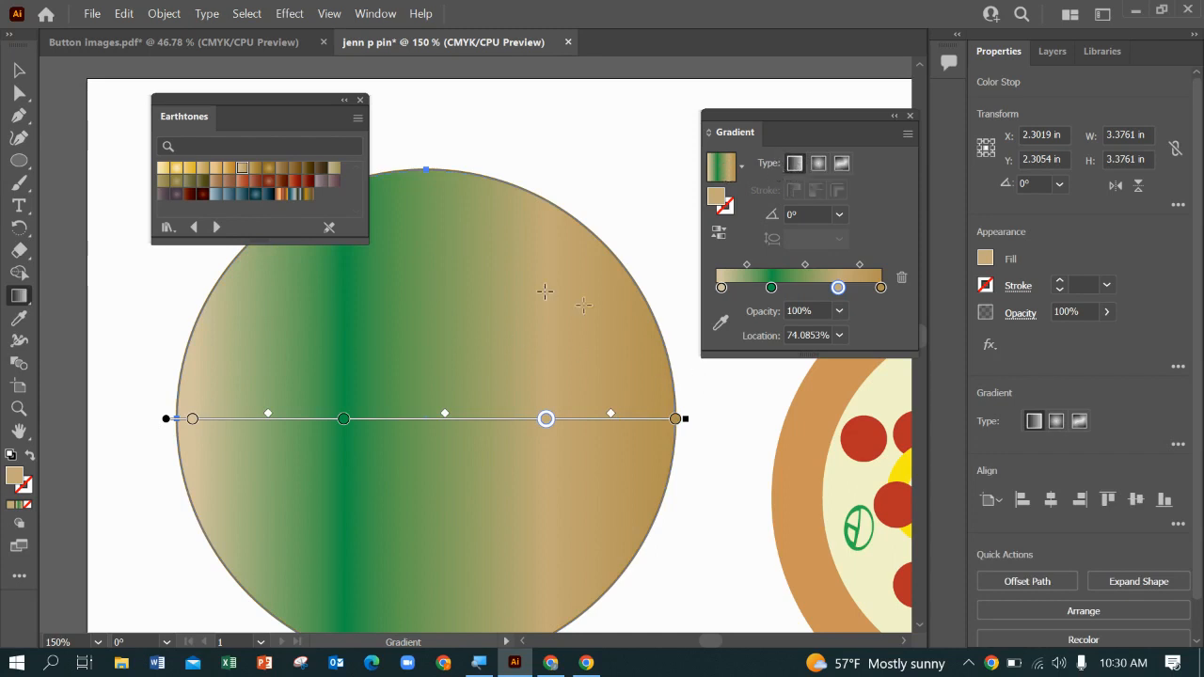
Step: Ungroup the finished pizza artwork beside the circle and clear the selection
{"action": "left_click", "coordinate": [18, 431]}
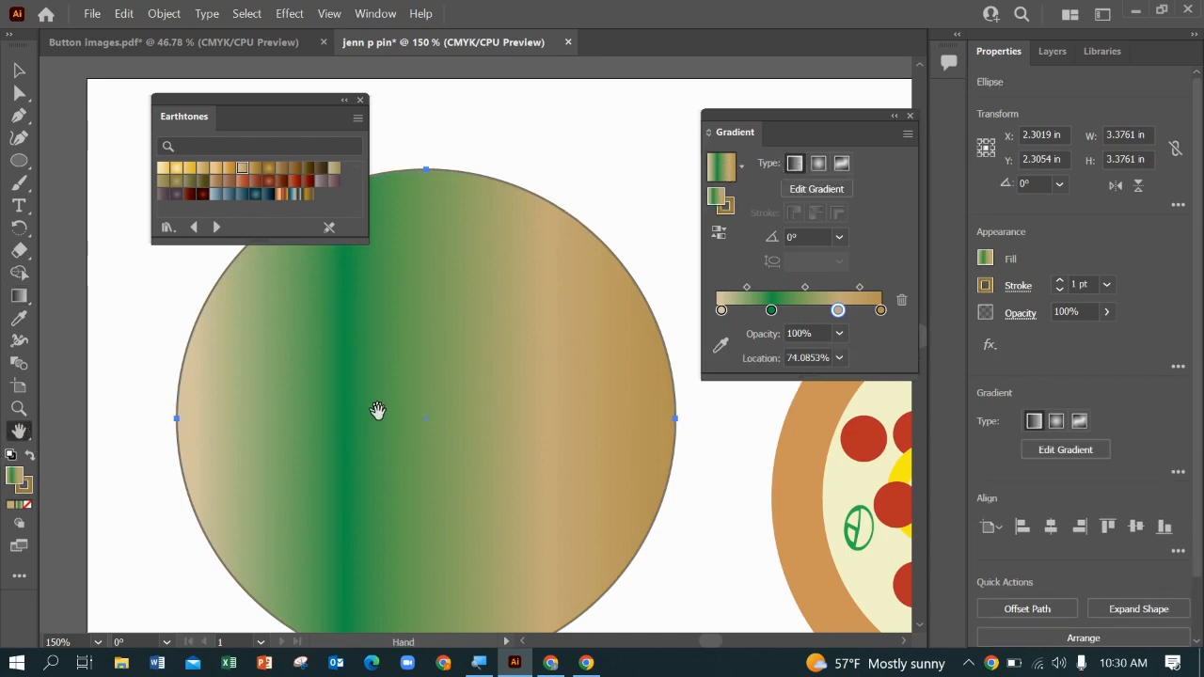
{"action": "left_click_drag", "start_coordinate": [738, 490], "coordinate": [223, 364]}
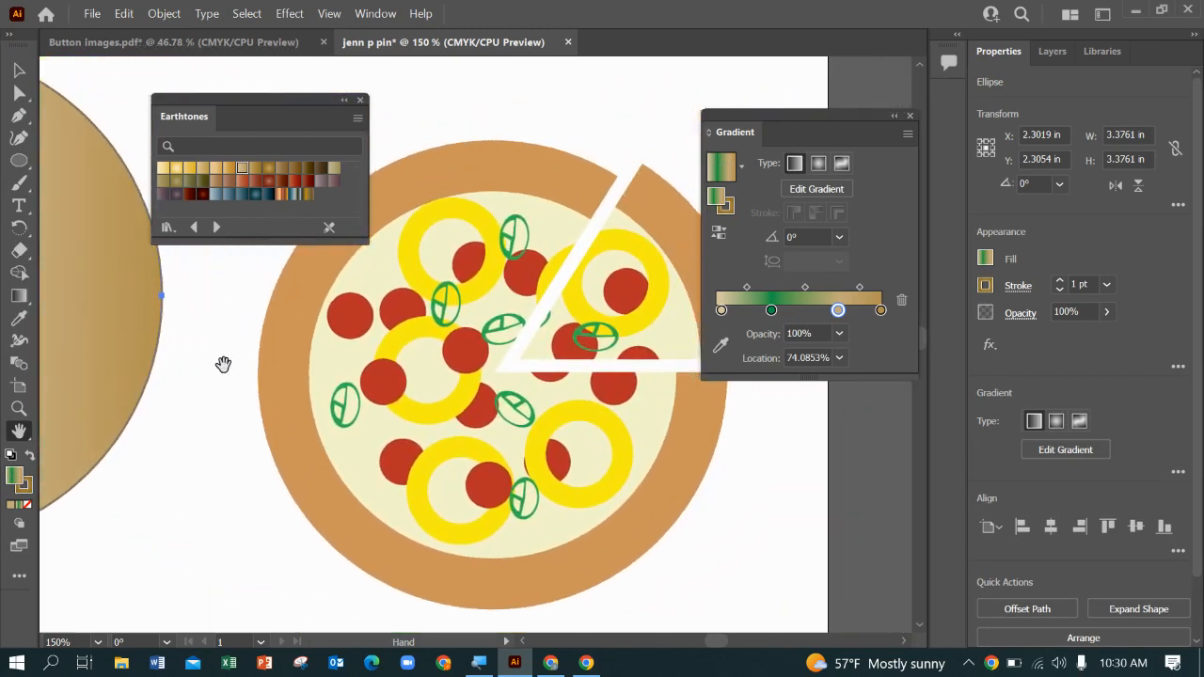
{"action": "left_click", "coordinate": [19, 71]}
{"action": "left_click", "coordinate": [312, 297]}
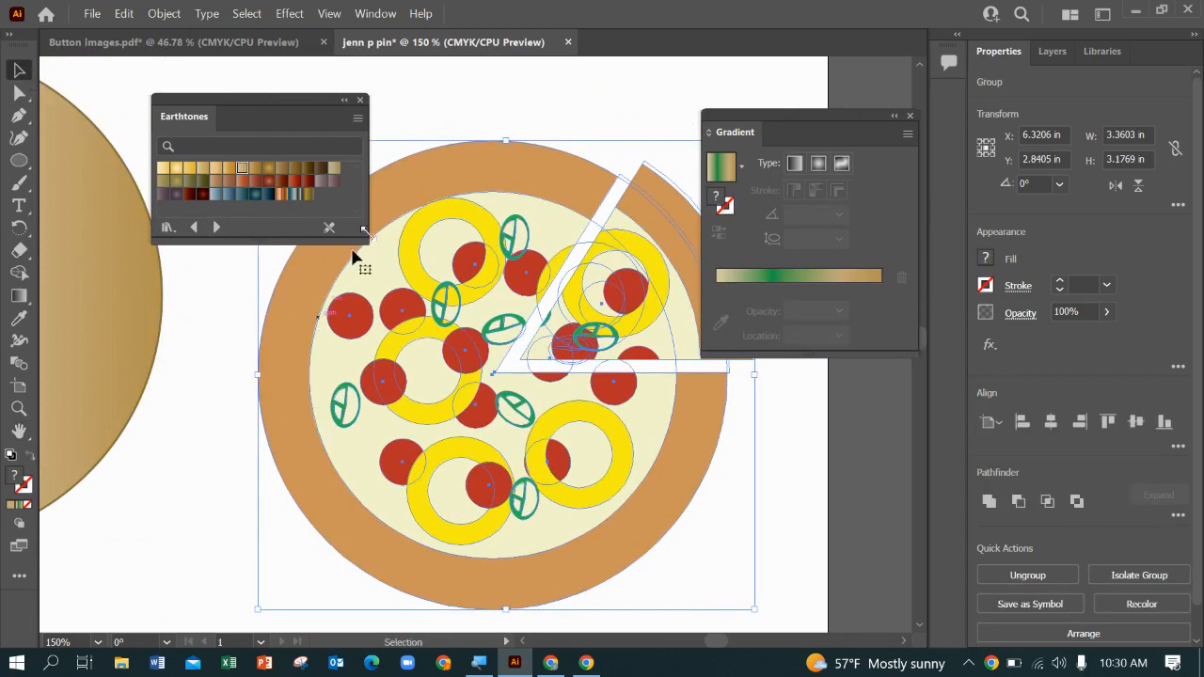
{"action": "left_click", "coordinate": [1061, 578]}
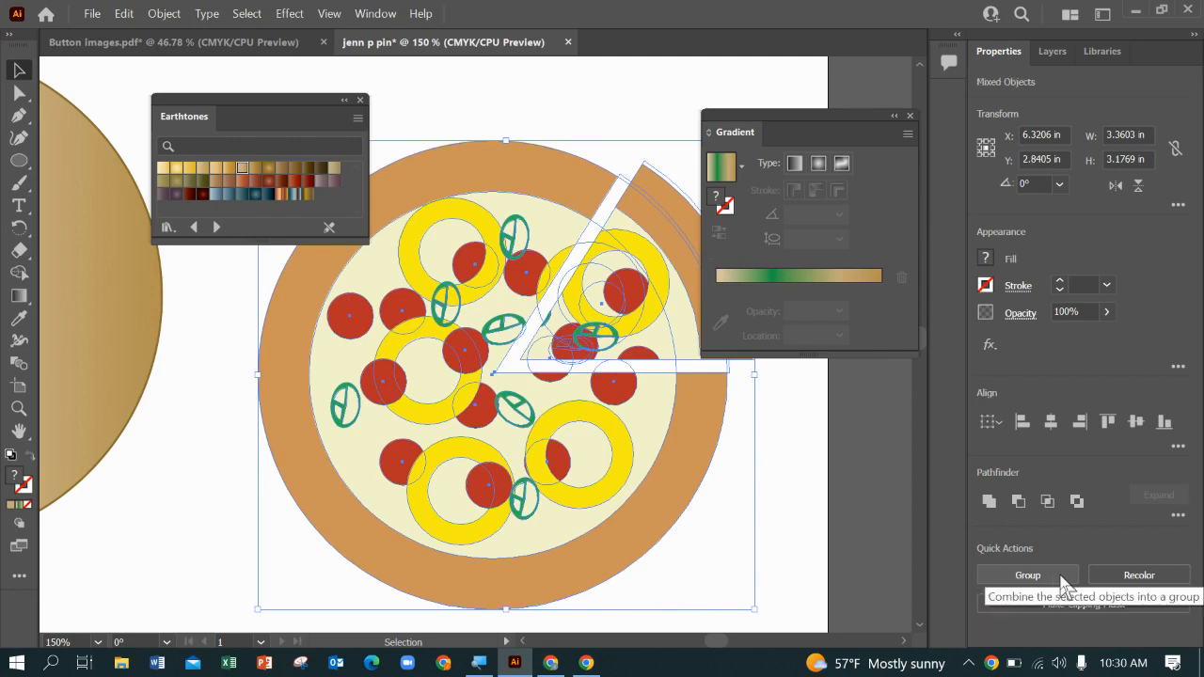
{"action": "left_click", "coordinate": [743, 523]}
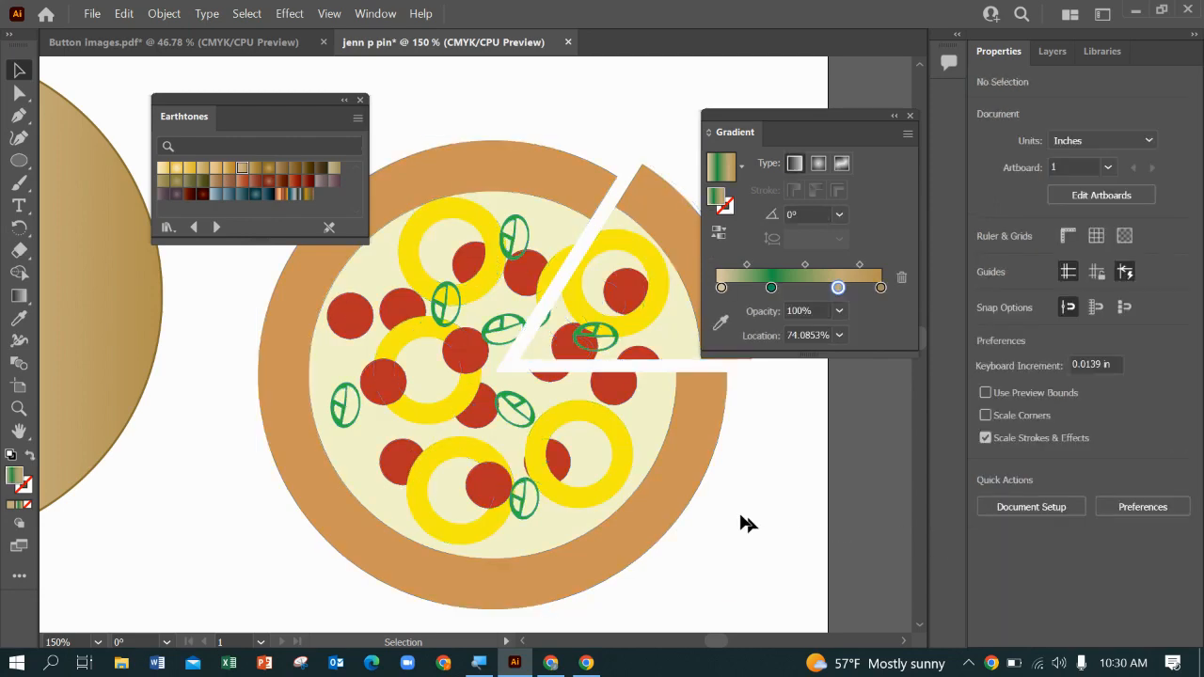
Step: Isolate the large crust circle inside the pizza group and fill it with the pale yellow radial Earthtones gradient
{"action": "double_click", "coordinate": [656, 508]}
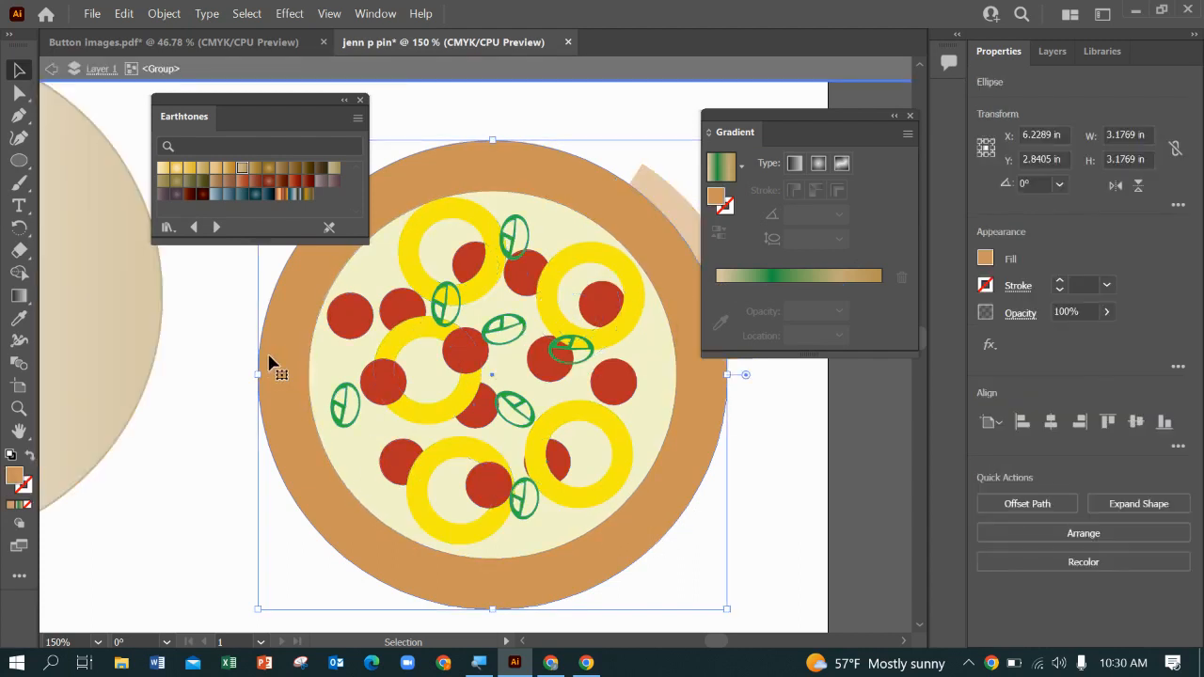
{"action": "double_click", "coordinate": [268, 386]}
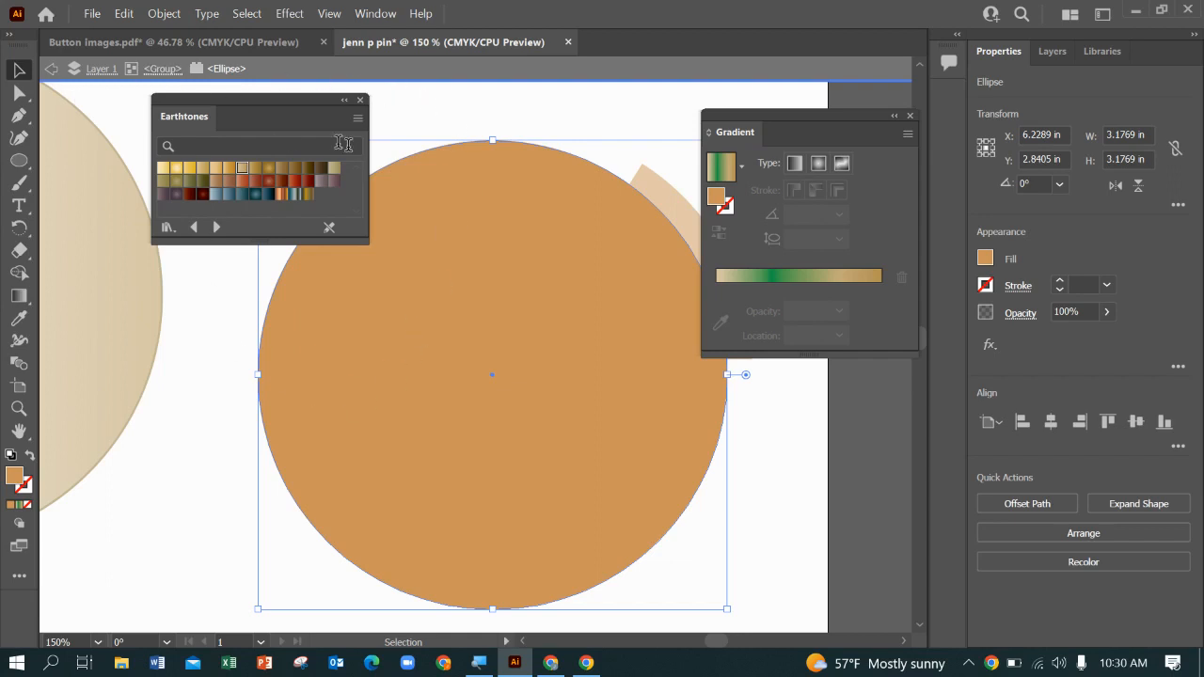
{"action": "left_click", "coordinate": [269, 169]}
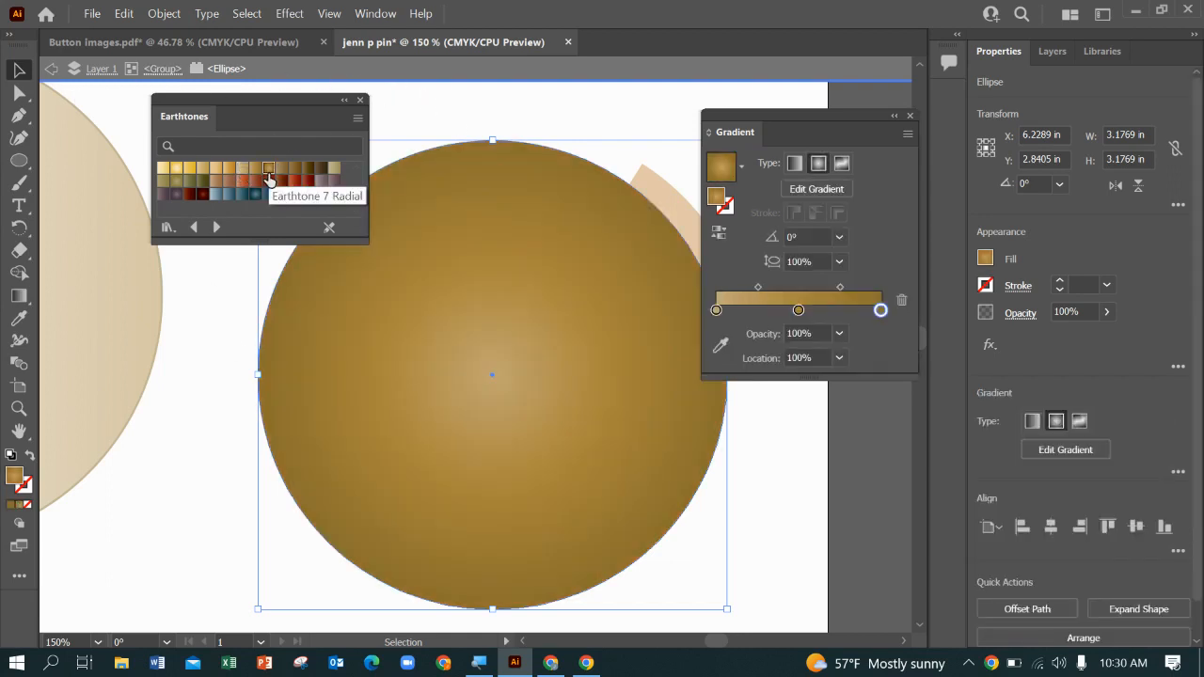
{"action": "left_click", "coordinate": [179, 168]}
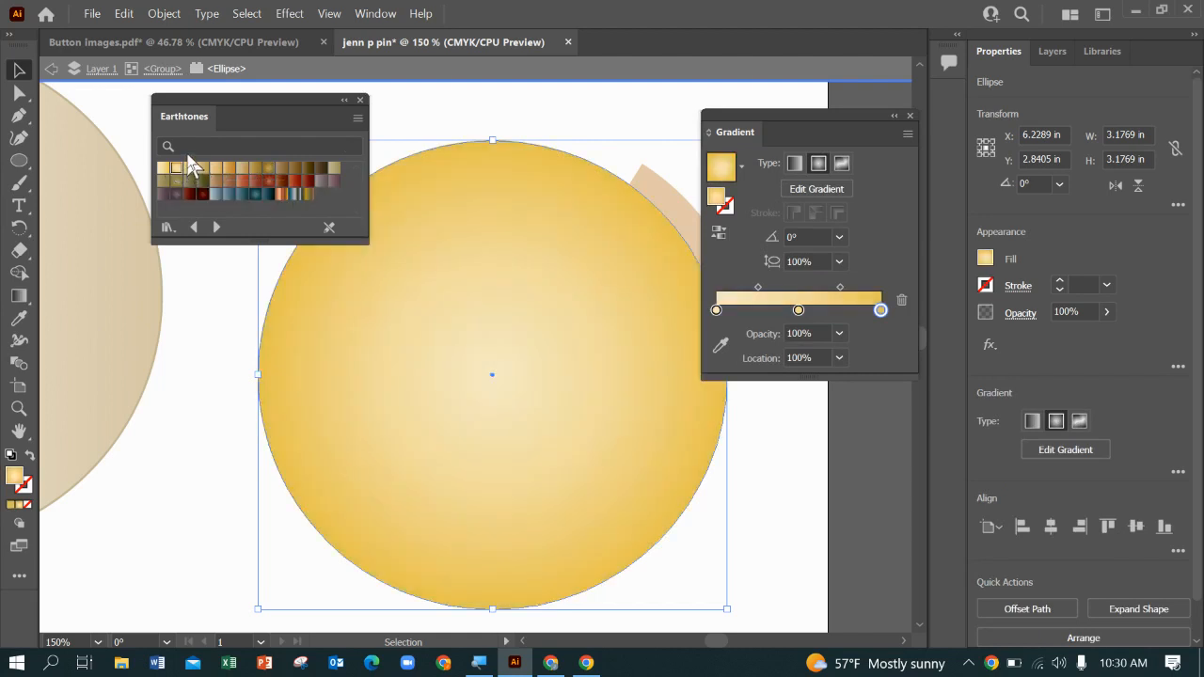
Step: Move the crust gradient's middle stop to about 78%, set its outer stop's black (K) to 34%, and leave isolation mode
{"action": "left_click", "coordinate": [798, 310]}
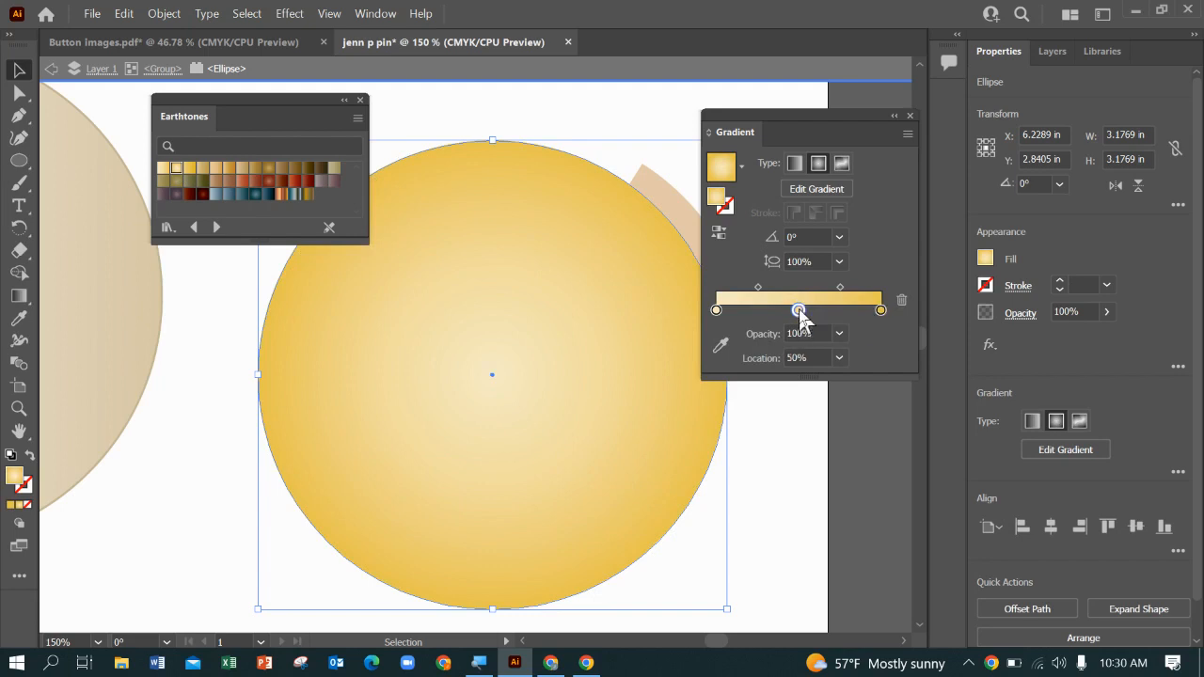
{"action": "left_click_drag", "start_coordinate": [799, 310], "coordinate": [849, 314]}
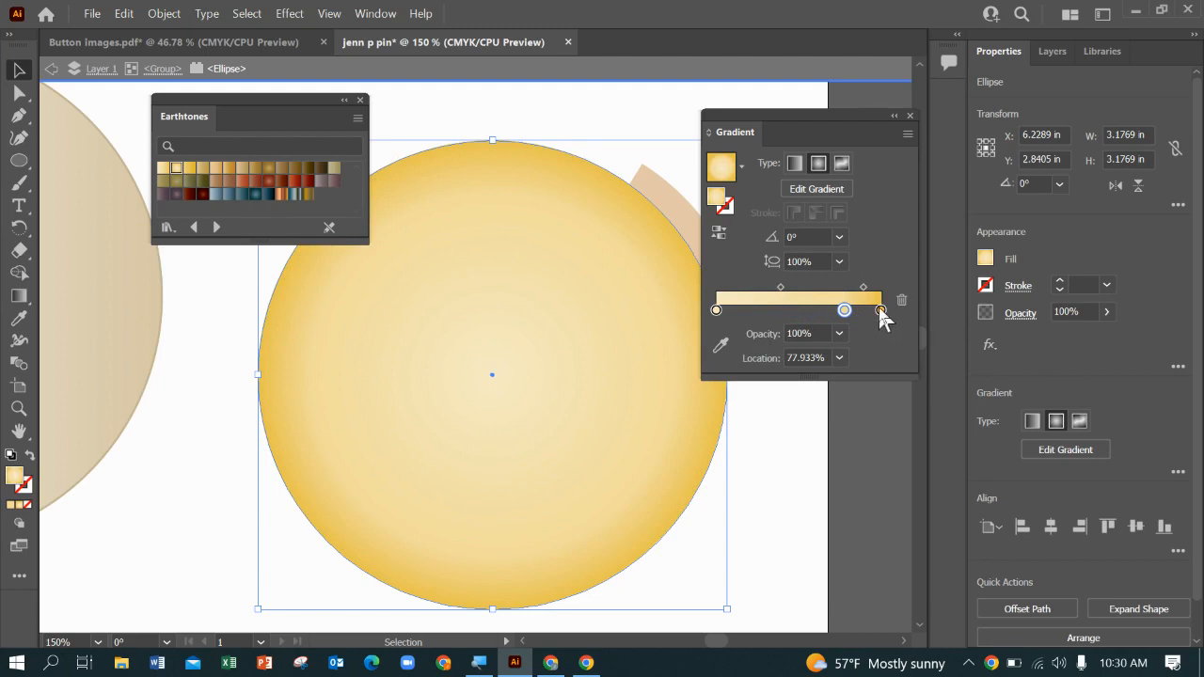
{"action": "double_click", "coordinate": [881, 310]}
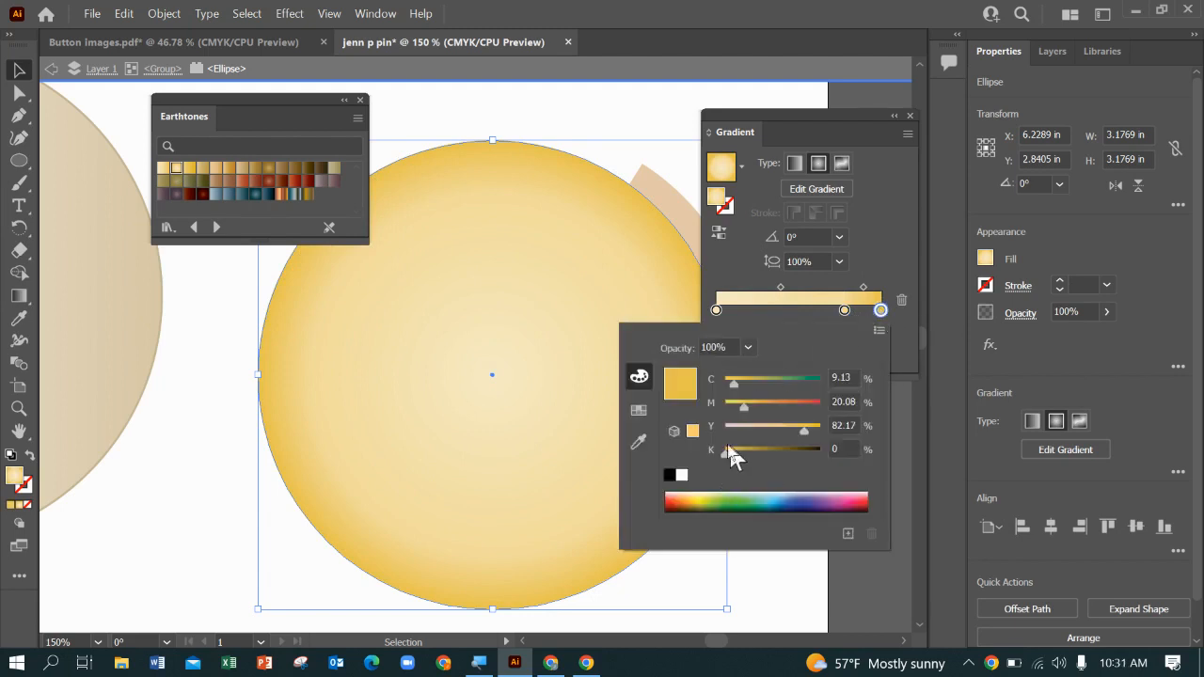
{"action": "left_click_drag", "start_coordinate": [724, 452], "coordinate": [756, 447]}
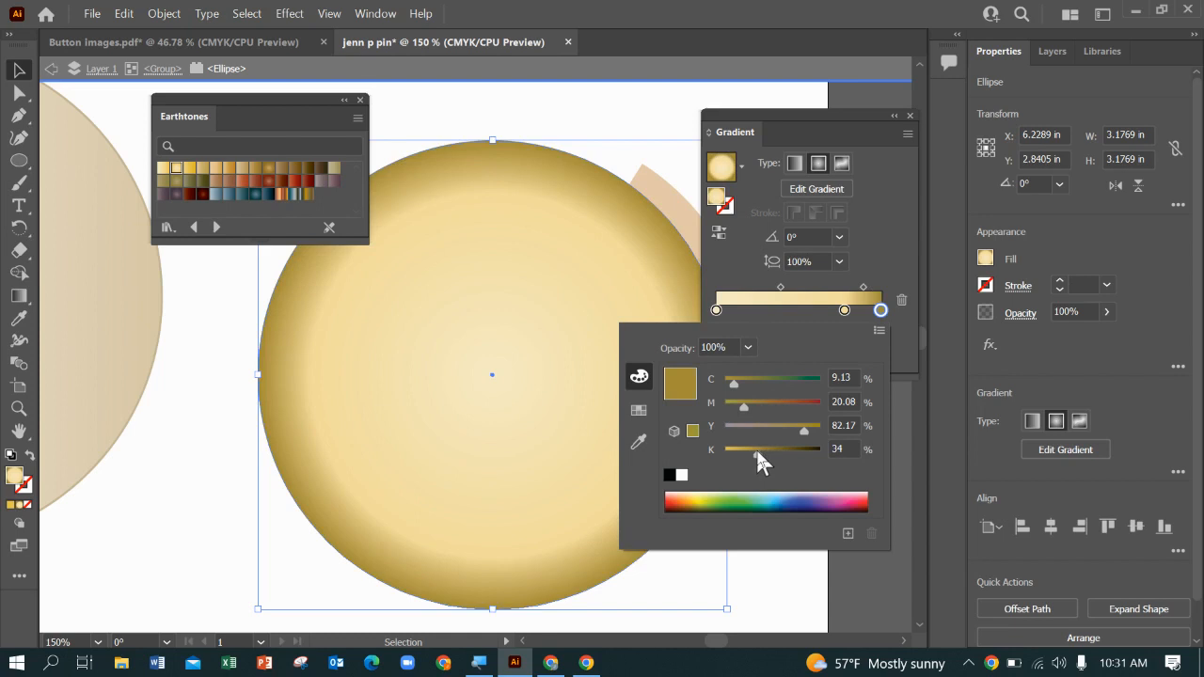
{"action": "left_click", "coordinate": [827, 110]}
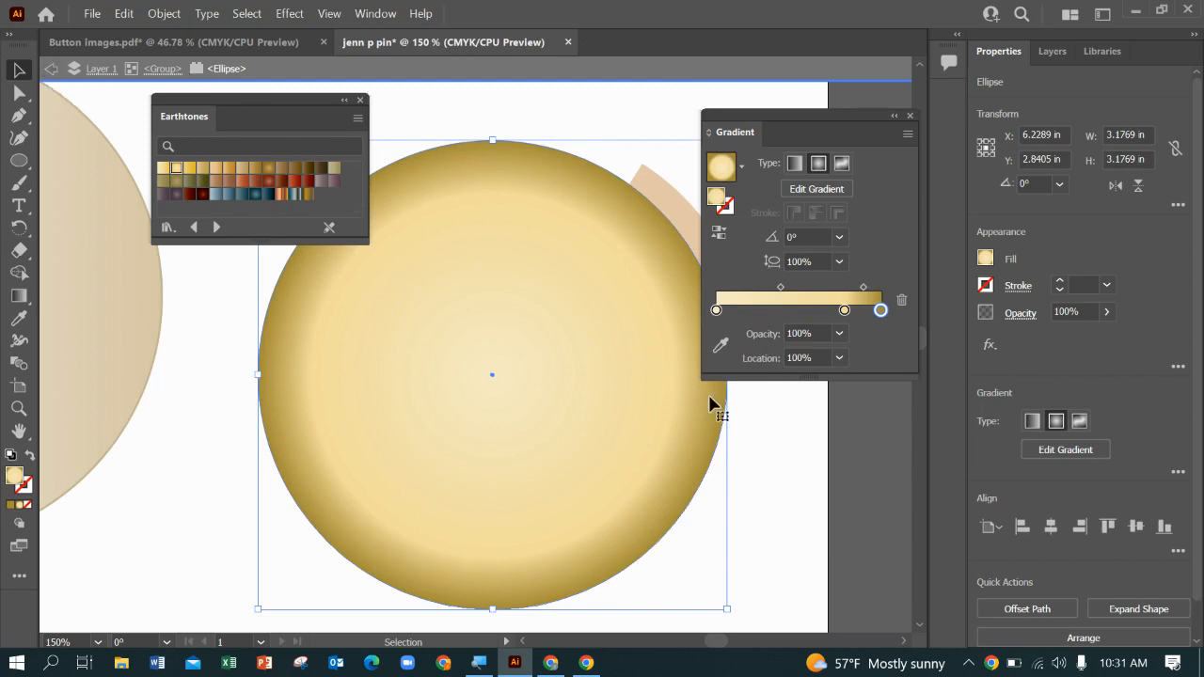
{"action": "double_click", "coordinate": [867, 478]}
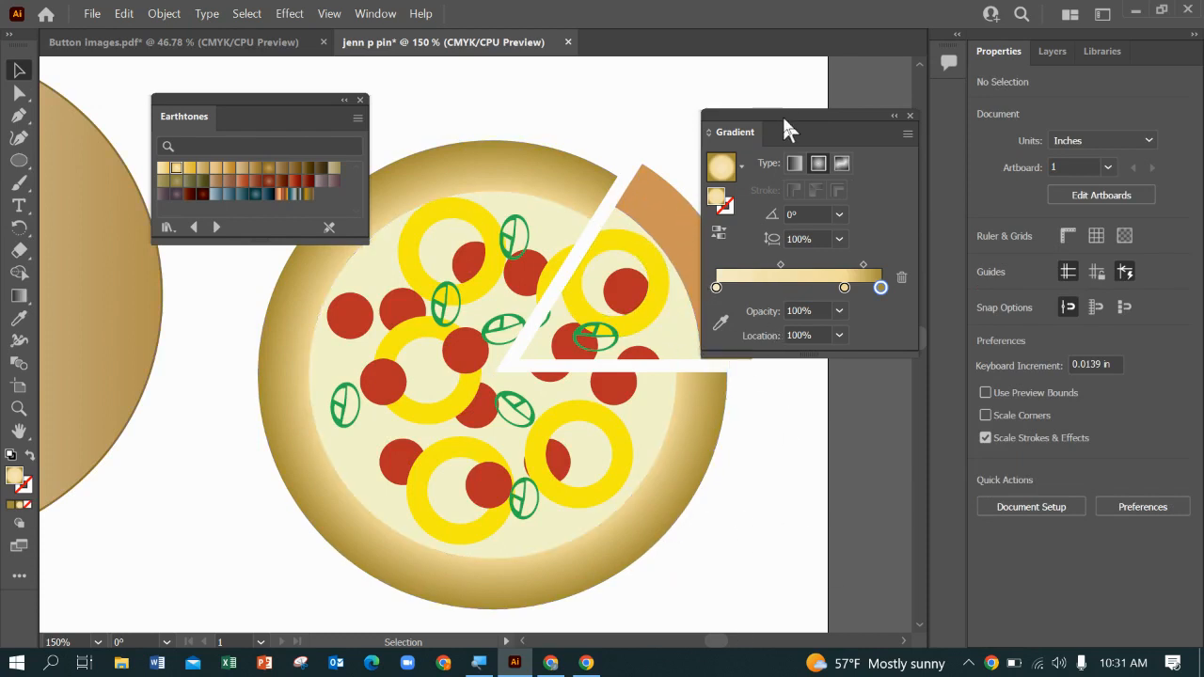
{"action": "left_click", "coordinate": [910, 116]}
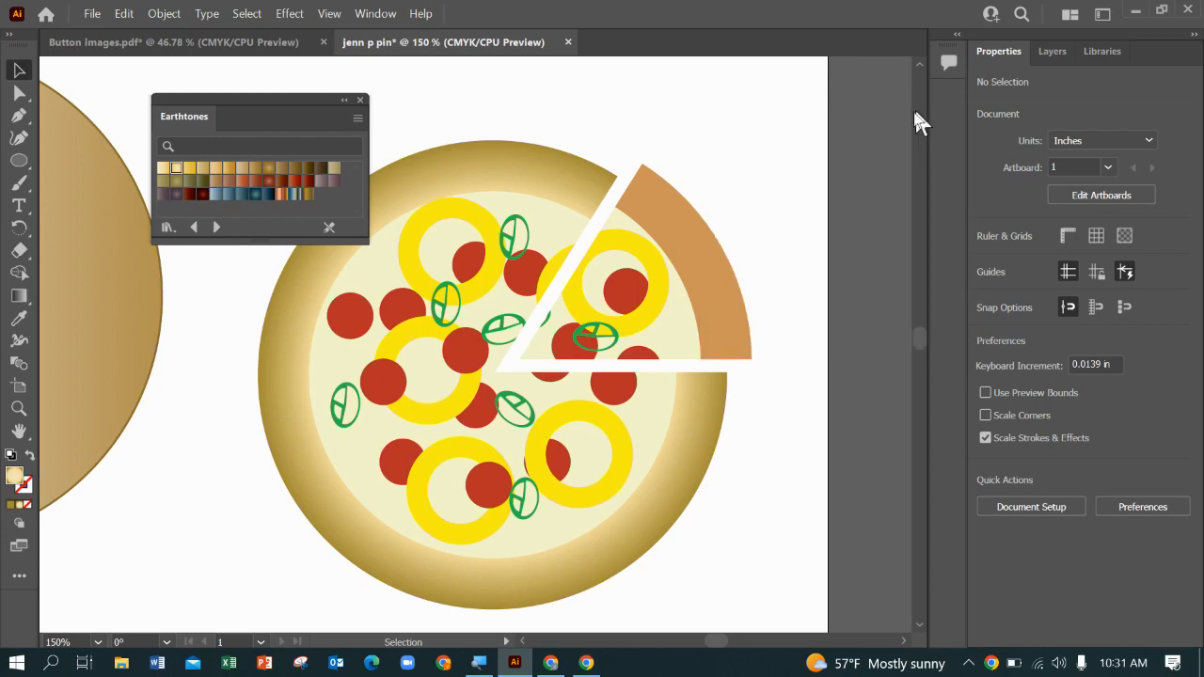
Step: Isolate the pizza slice's crust and copy the main crust's gradient onto it with the Eyedropper
{"action": "left_click", "coordinate": [702, 263]}
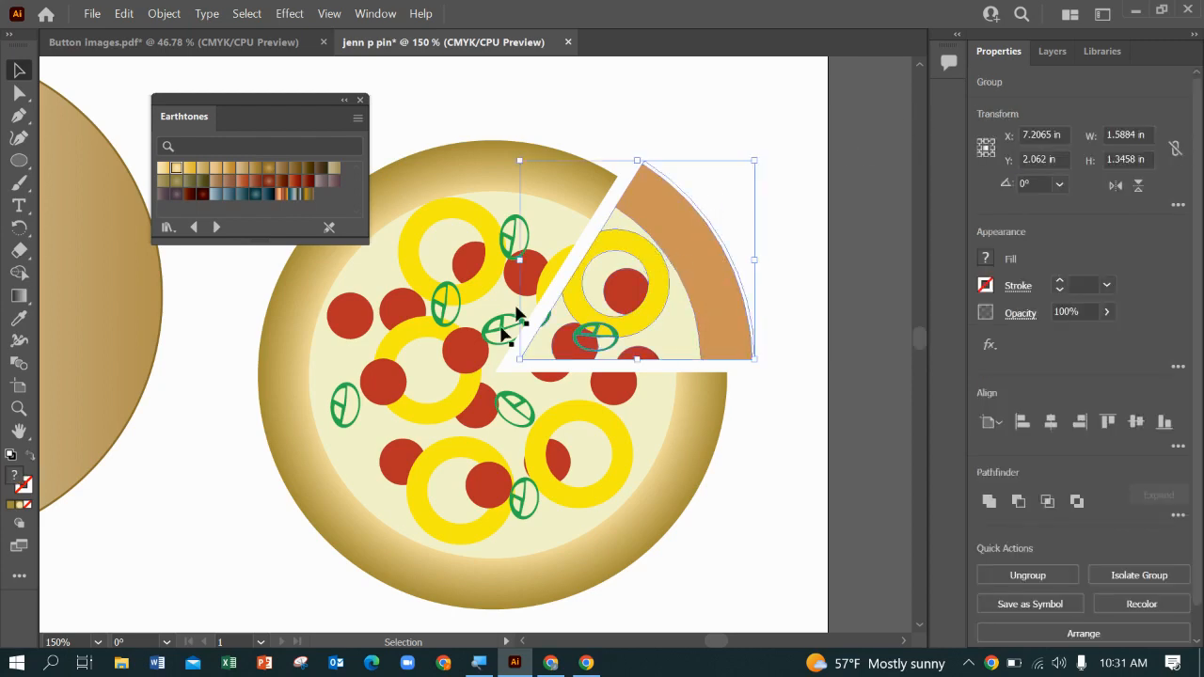
{"action": "double_click", "coordinate": [720, 256]}
{"action": "left_click", "coordinate": [721, 256]}
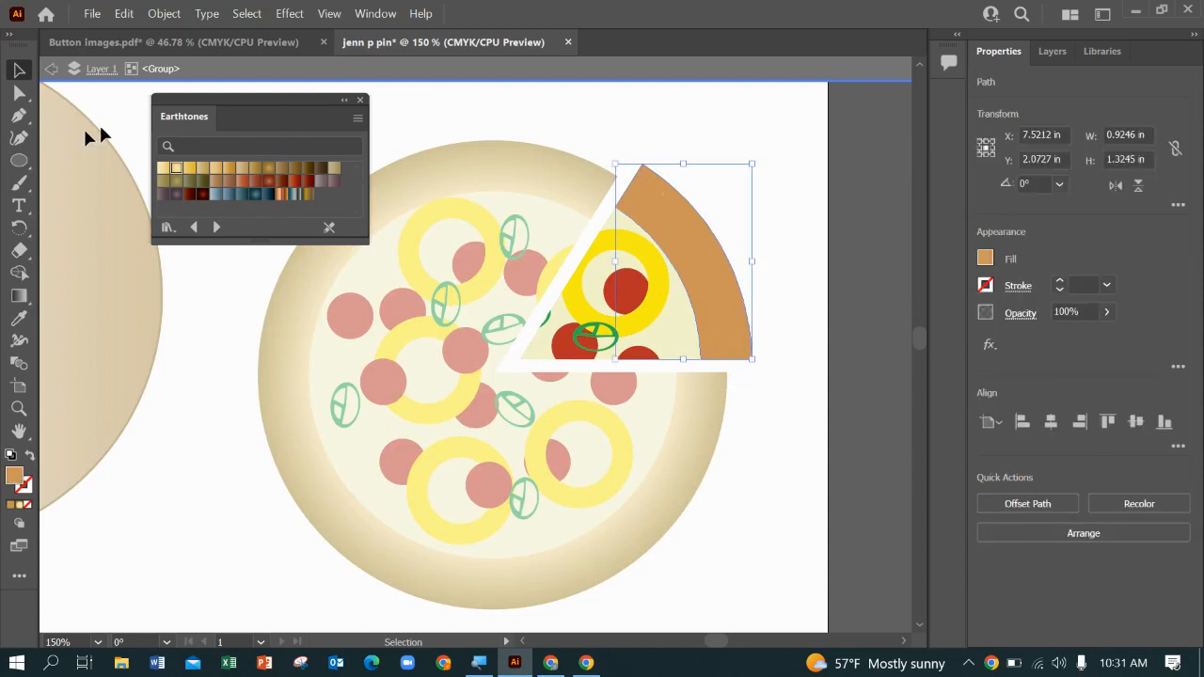
{"action": "left_click", "coordinate": [20, 320]}
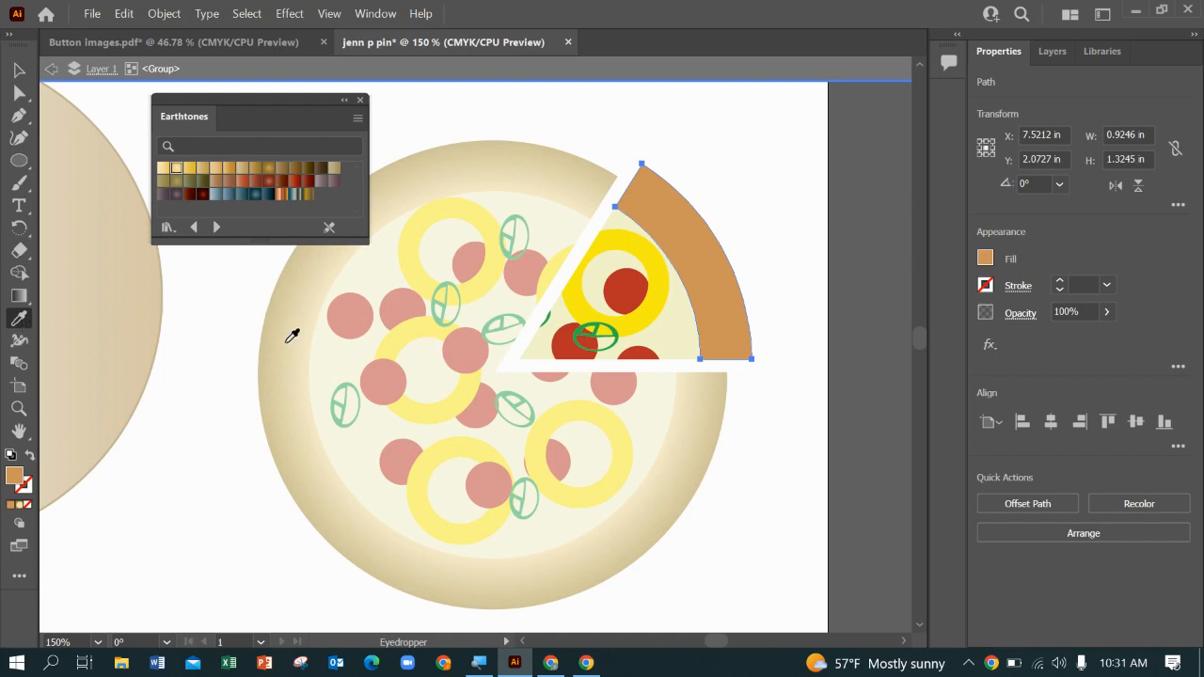
{"action": "left_click", "coordinate": [406, 305]}
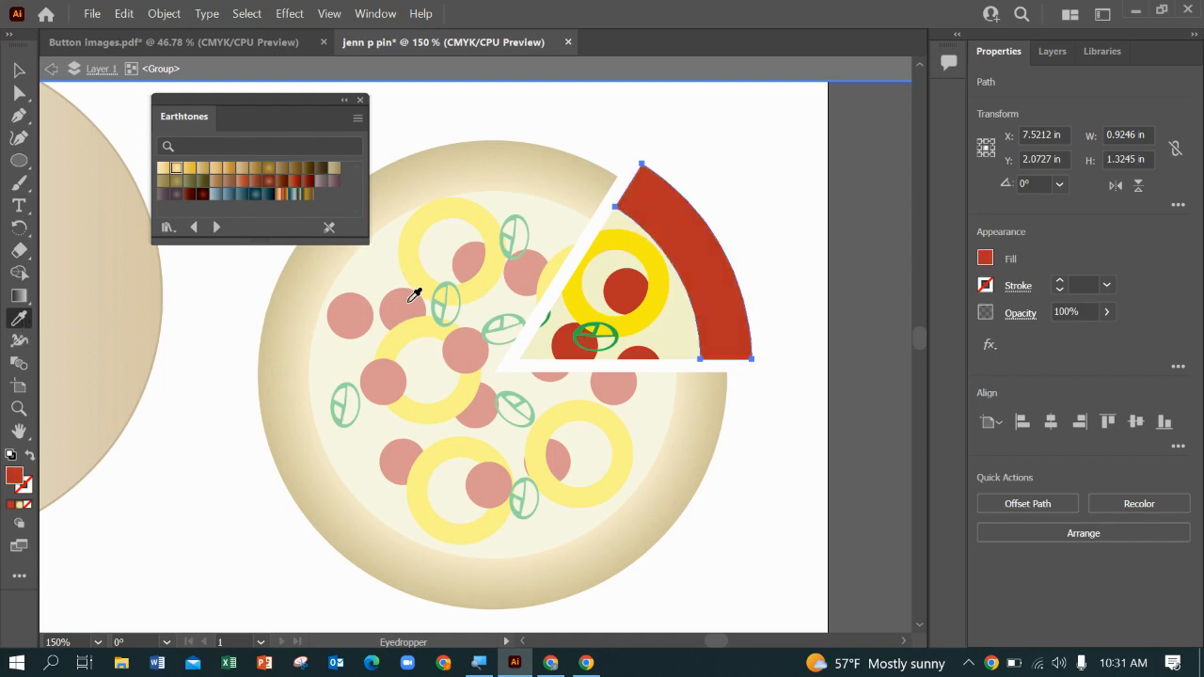
{"action": "left_click", "coordinate": [475, 152]}
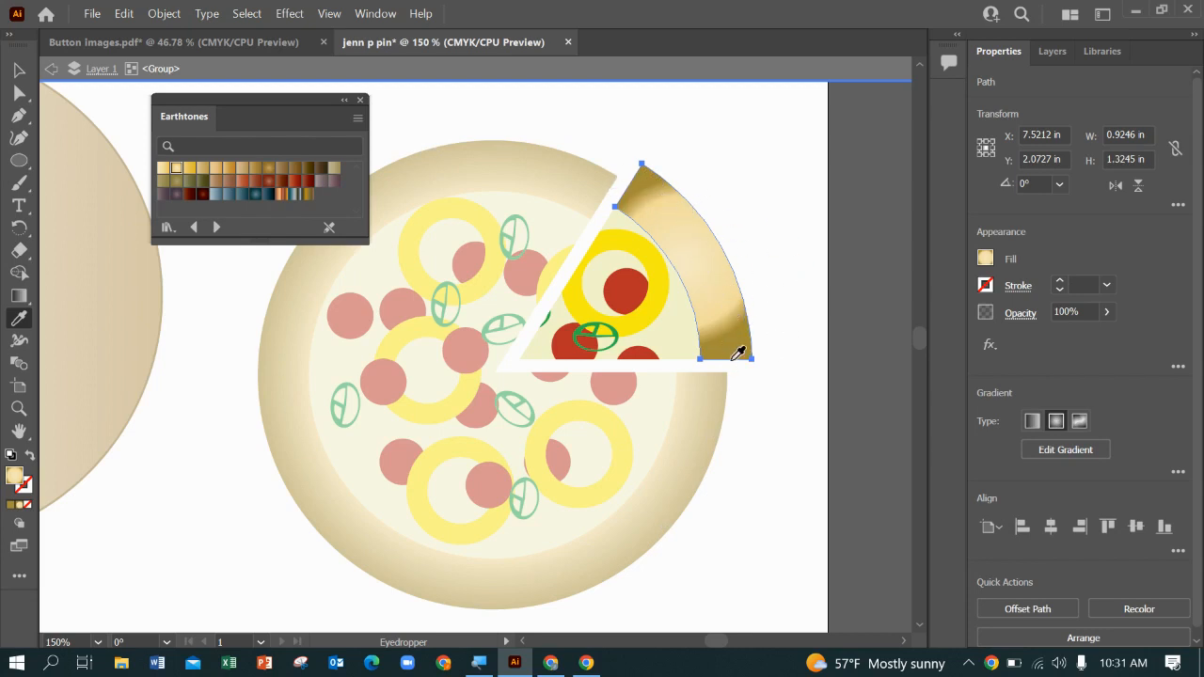
Step: Make the slice crust's gradient linear, angled outward across the crust with the middle stop at its inner edge, and exit isolation mode
{"action": "left_click", "coordinate": [1033, 424]}
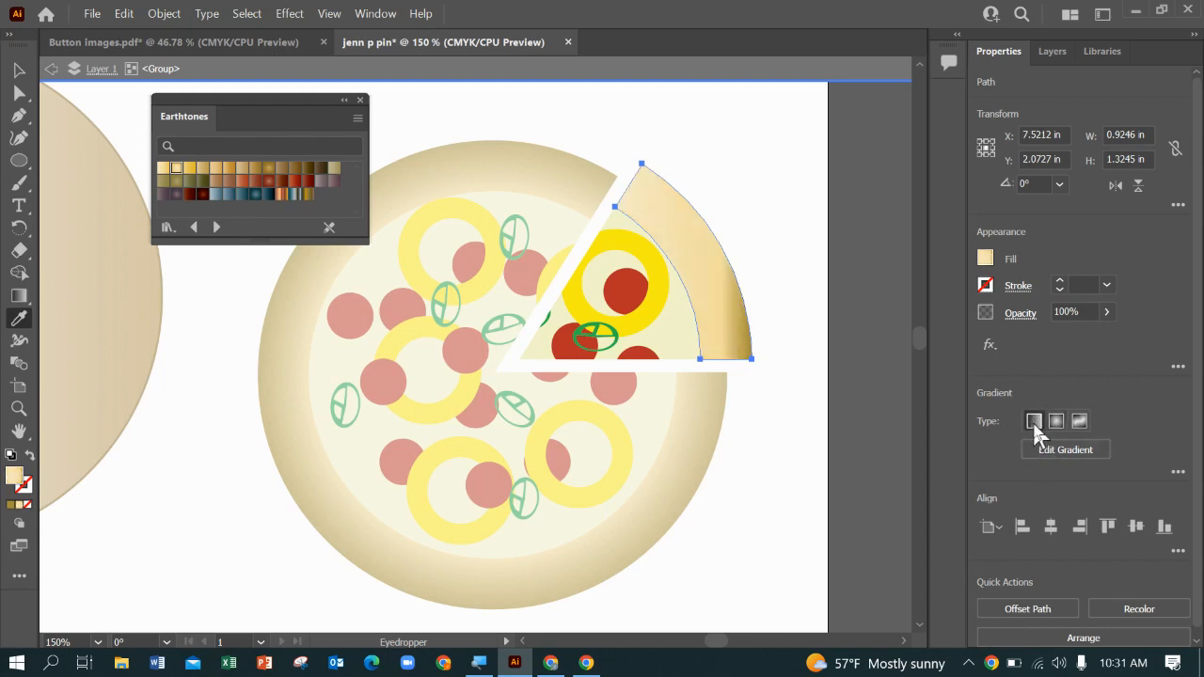
{"action": "left_click", "coordinate": [1071, 449]}
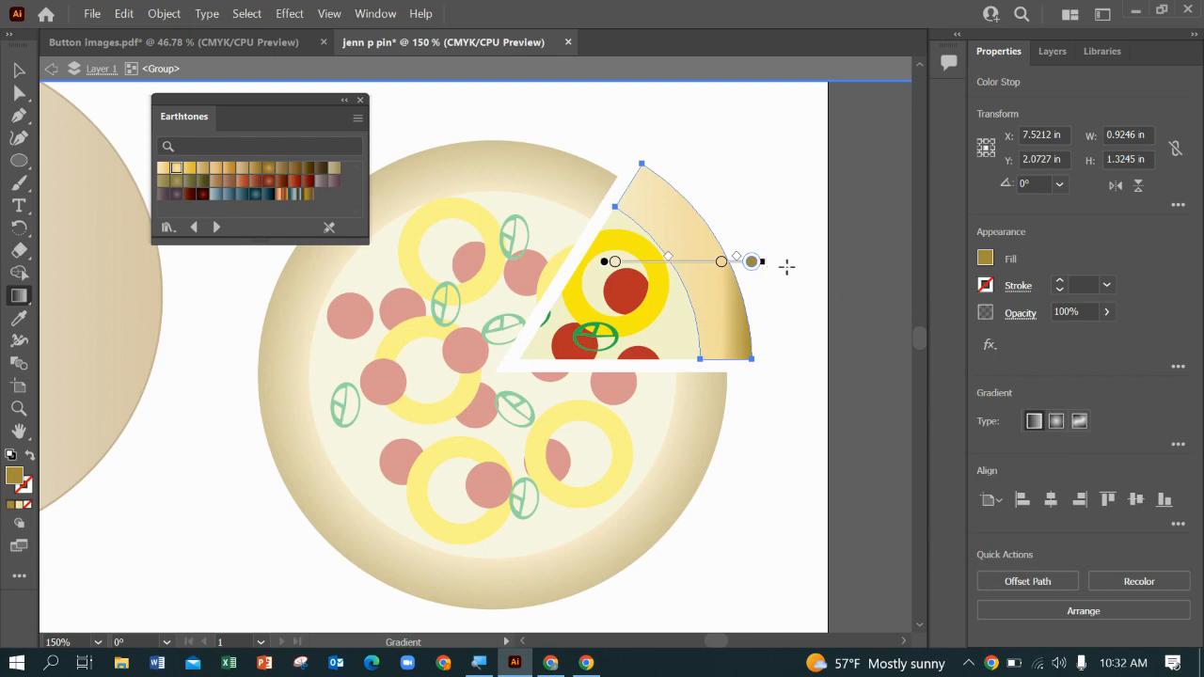
{"action": "left_click_drag", "start_coordinate": [771, 262], "coordinate": [756, 174]}
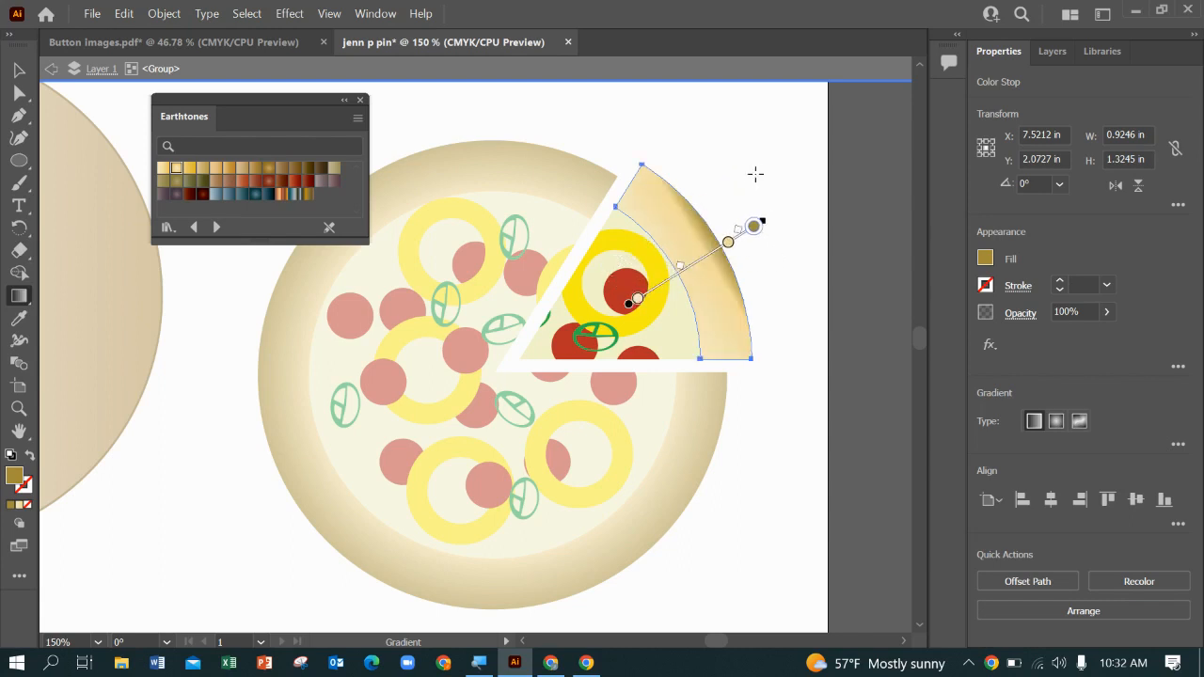
{"action": "mouse_move", "coordinate": [727, 244]}
{"action": "left_mouse_down"}
{"action": "mouse_move", "coordinate": [684, 290]}
{"action": "mouse_move", "coordinate": [683, 273]}
{"action": "mouse_move", "coordinate": [702, 263]}
{"action": "mouse_move", "coordinate": [680, 275]}
{"action": "left_mouse_up"}
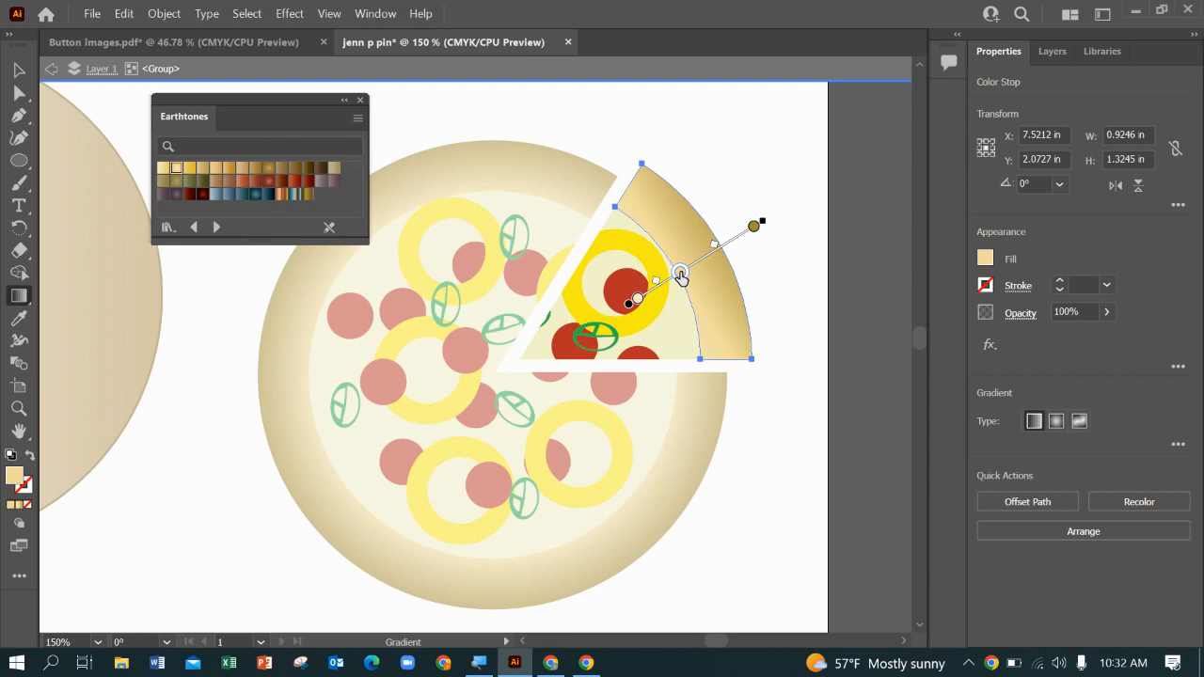
{"action": "left_click", "coordinate": [53, 69]}
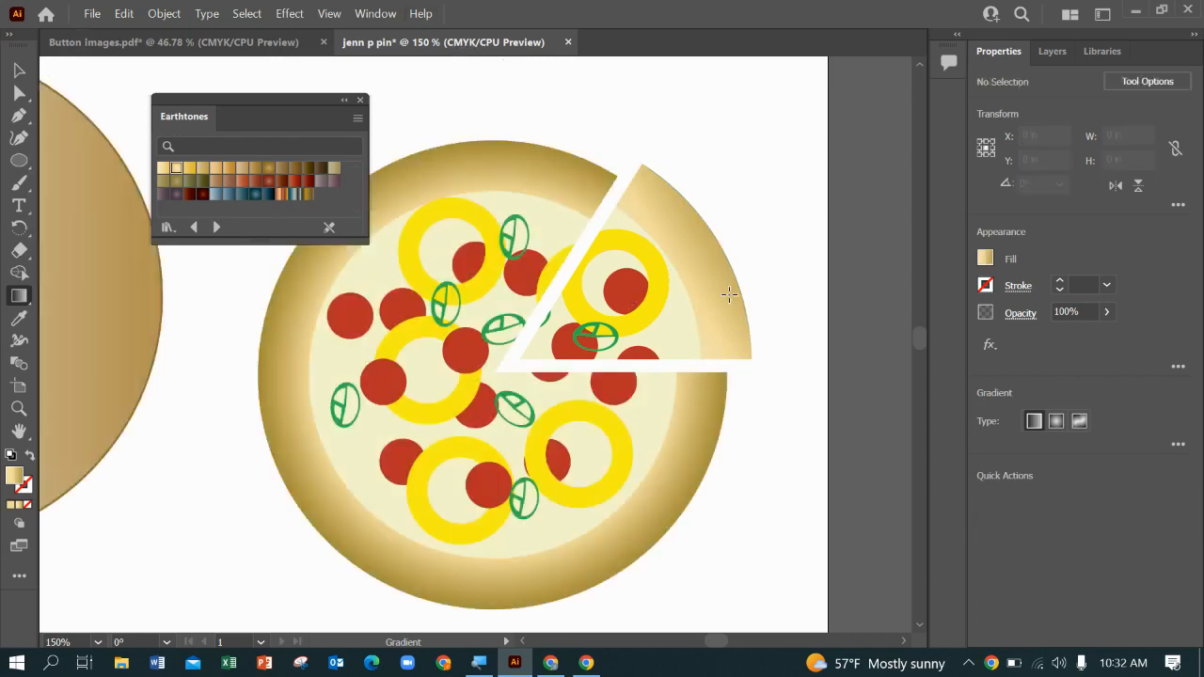